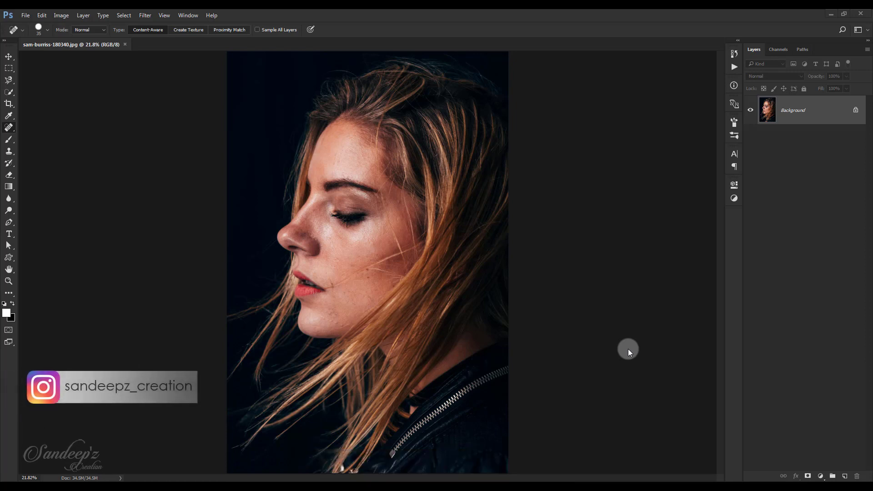
Step: With the Spot Healing Brush, zoom in and heal three blemishes on the chin
click(9, 127)
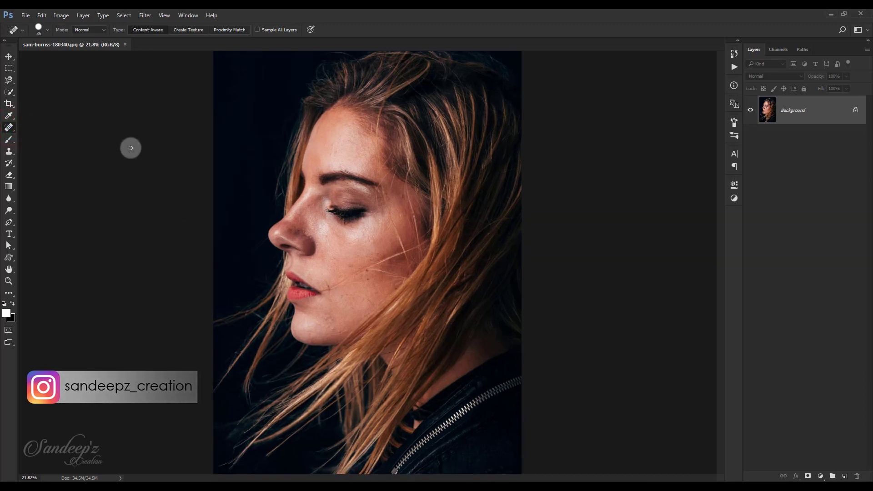
key(ctrl+plus)
key(ctrl+plus)
key(ctrl+plus)
key(ctrl+plus)
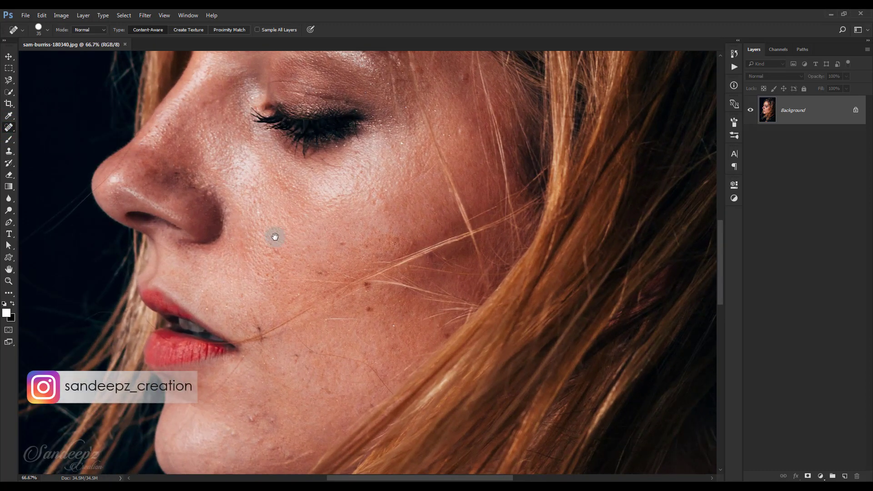
drag(272, 274, 264, 207)
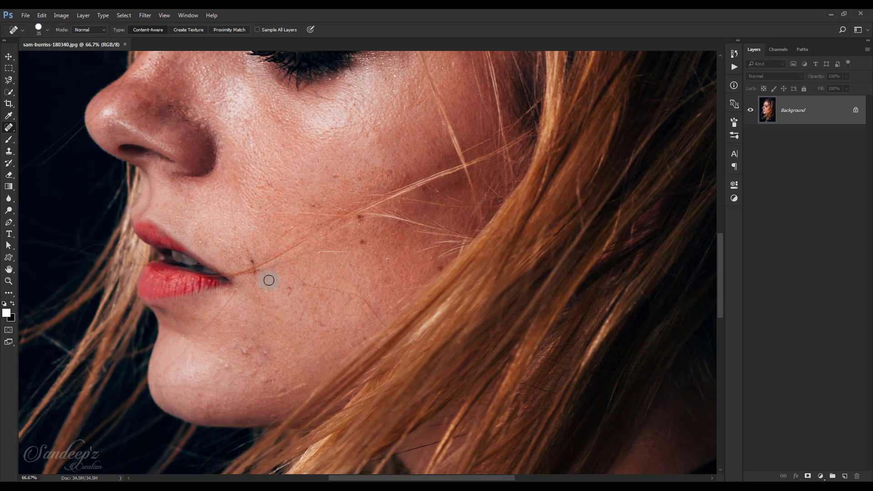
click(253, 335)
click(258, 343)
click(259, 377)
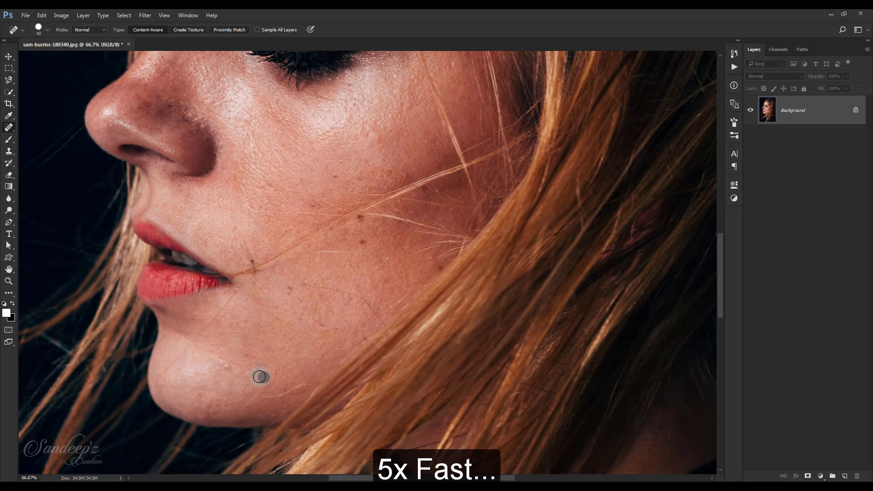
Step: Heal a spot on the cheek and a blemish on the upper eyelid
scroll(349, 348, up, 1)
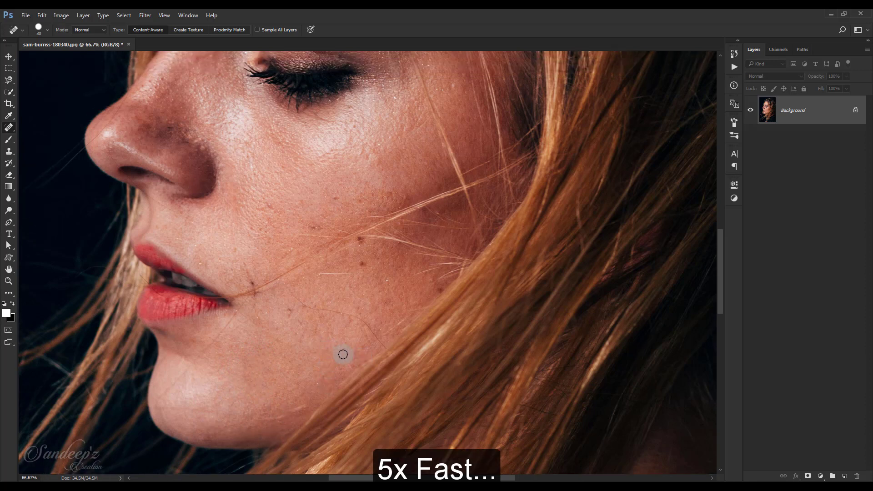
scroll(343, 354, up, 1)
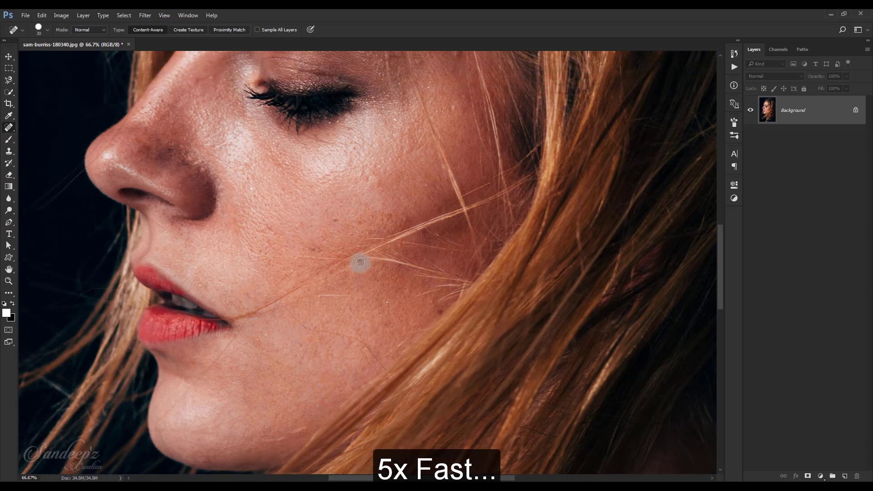
scroll(432, 297, up, 3)
click(364, 279)
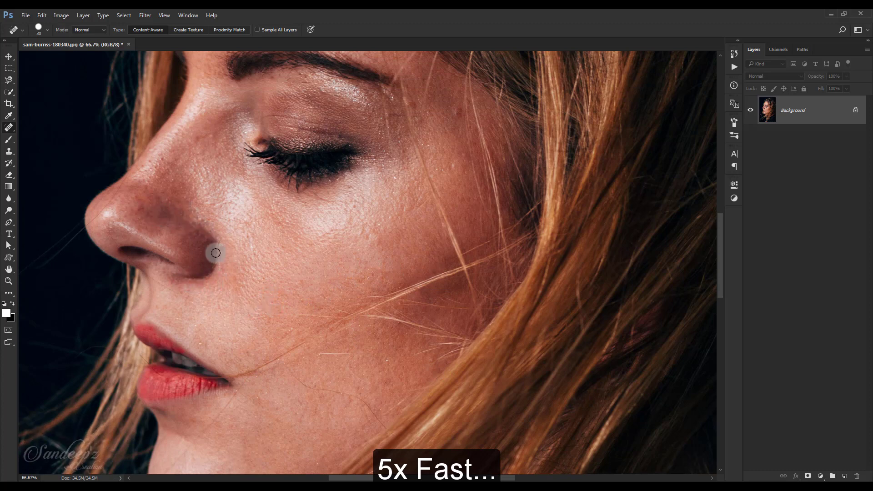
scroll(164, 207, up, 1)
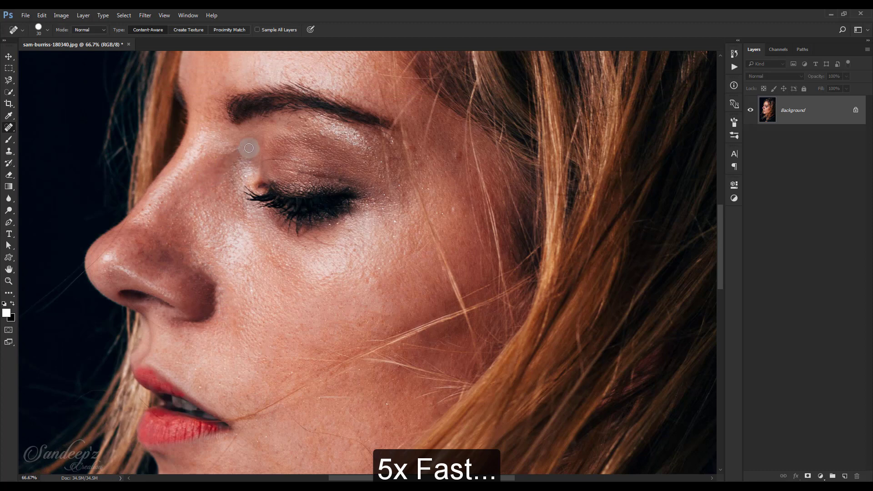
click(351, 183)
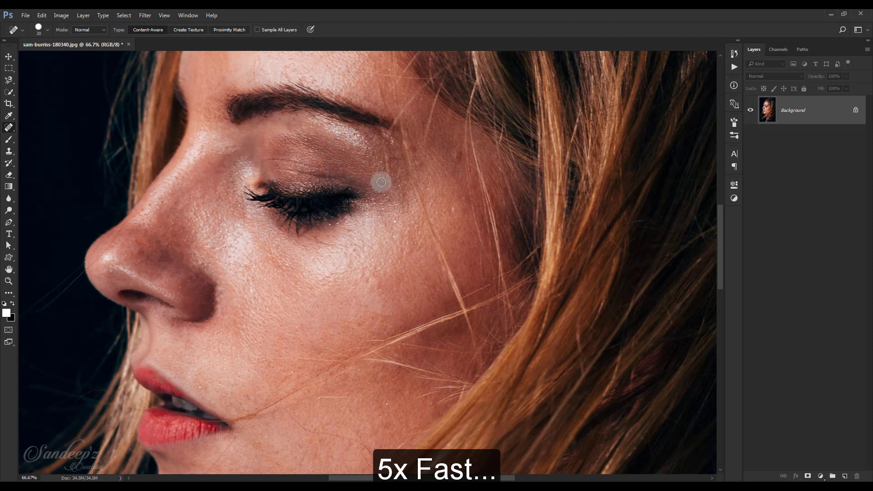
Step: Scroll up over the forehead and back down to review the whole face
scroll(335, 171, up, 1)
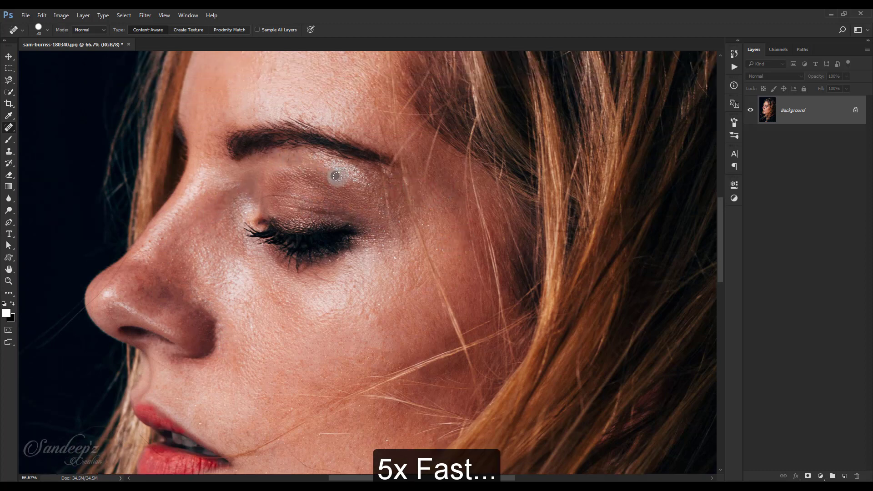
scroll(319, 200, up, 1)
scroll(218, 182, up, 2)
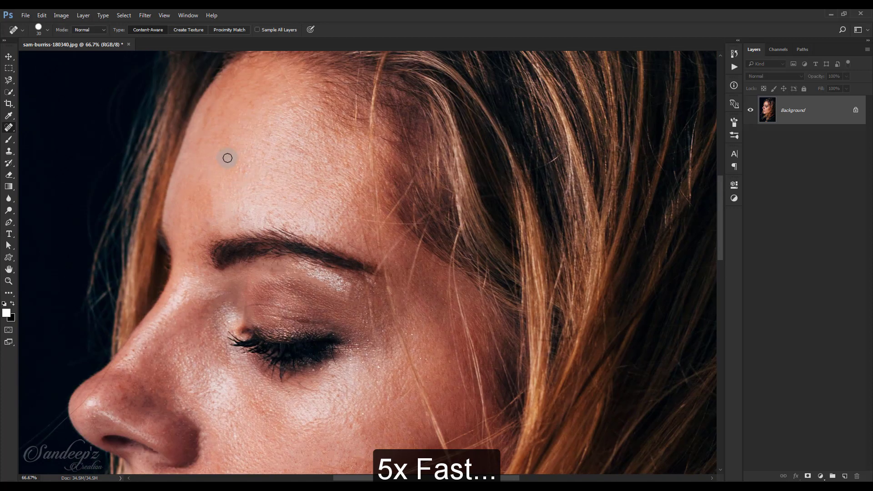
scroll(228, 158, up, 1)
scroll(297, 136, right, 1)
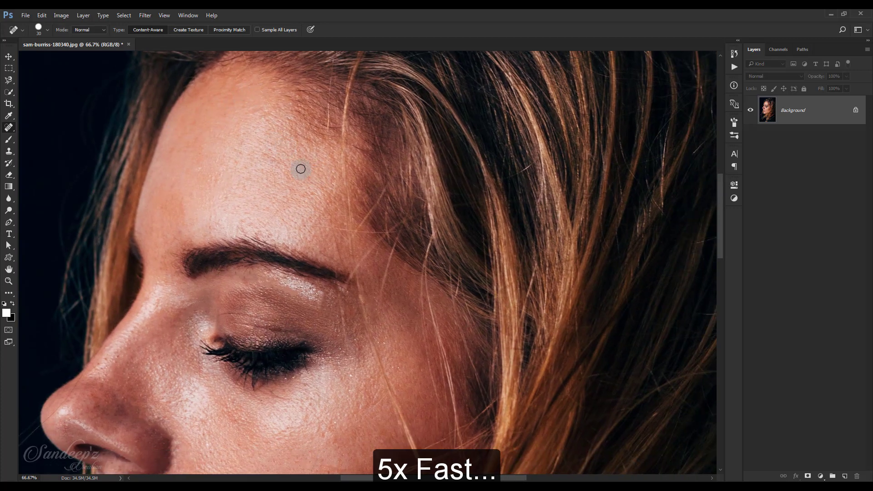
scroll(300, 167, down, 2)
scroll(340, 177, down, 1)
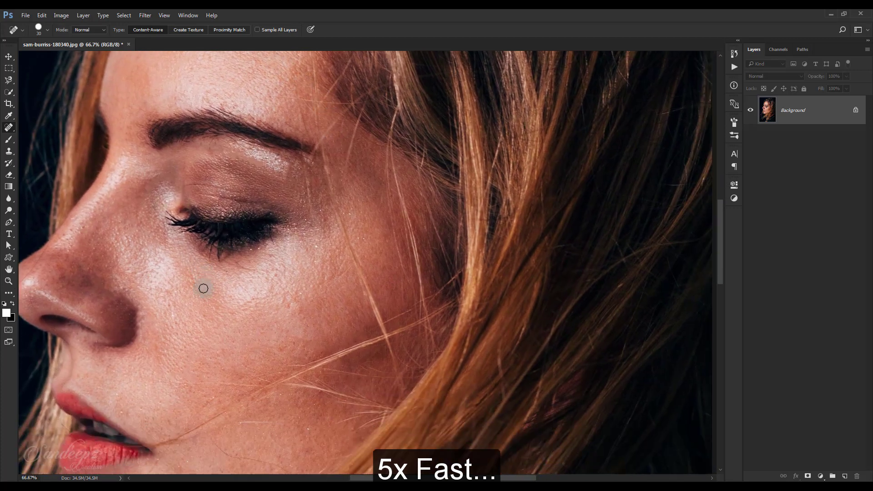
scroll(202, 286, down, 1)
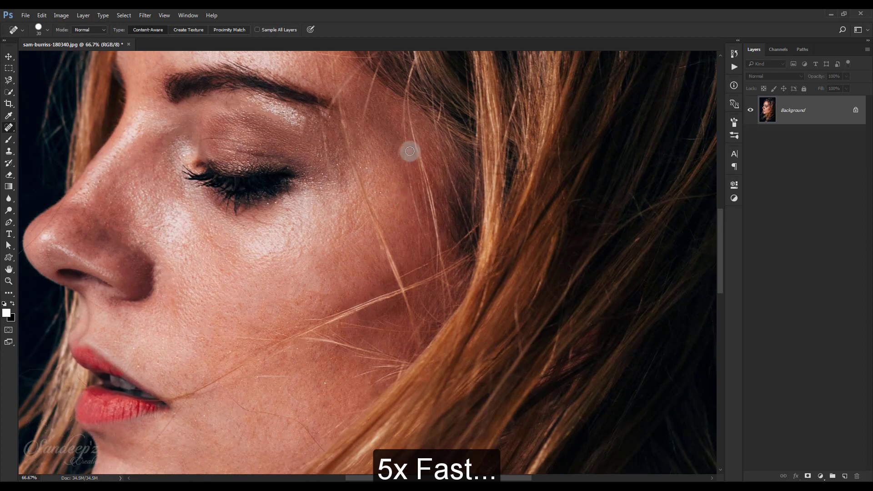
scroll(324, 286, down, 2)
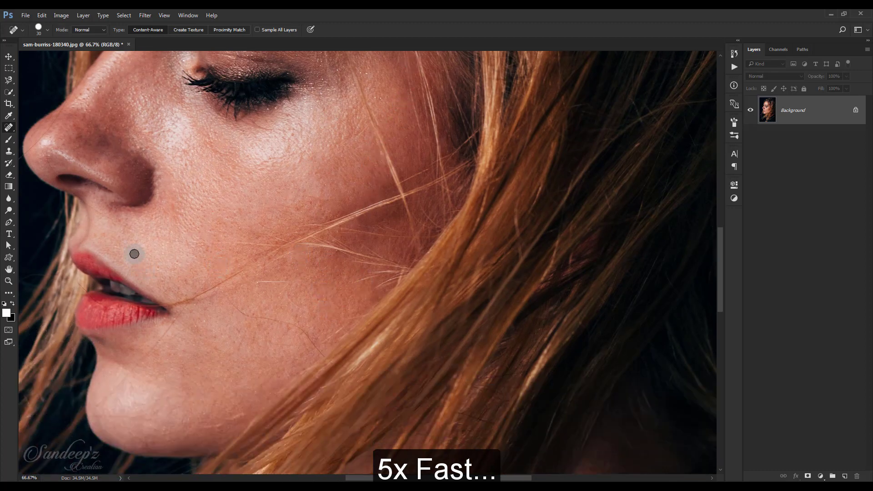
scroll(143, 240, down, 1)
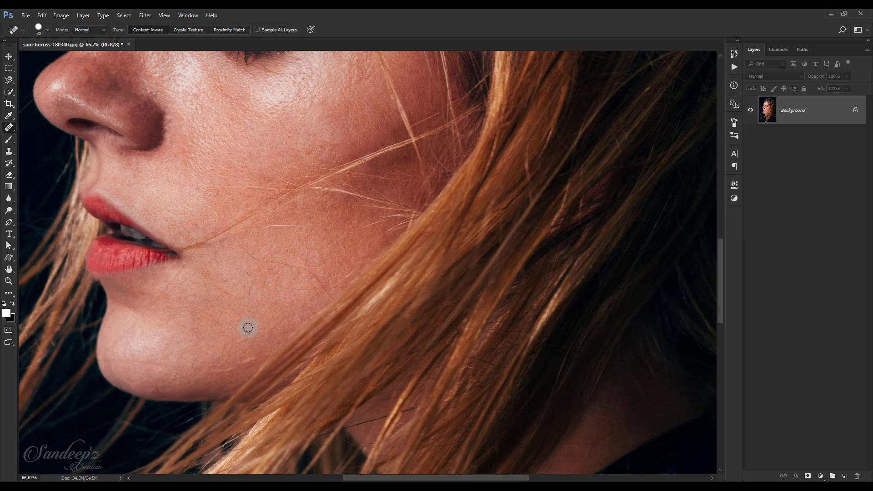
scroll(248, 328, down, 2)
scroll(245, 326, down, 2)
scroll(246, 325, down, 2)
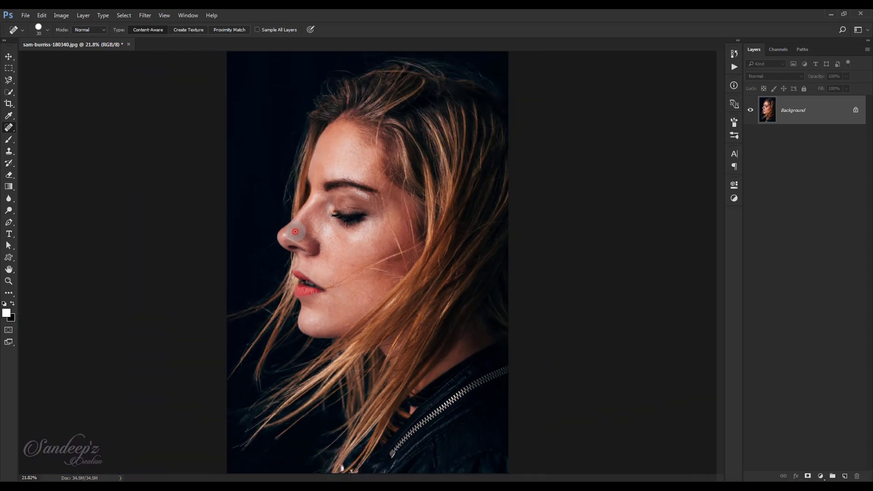
Step: Heal a spot on the side of the nose, then choose the Mixer Brush Tool
drag(295, 232, 289, 249)
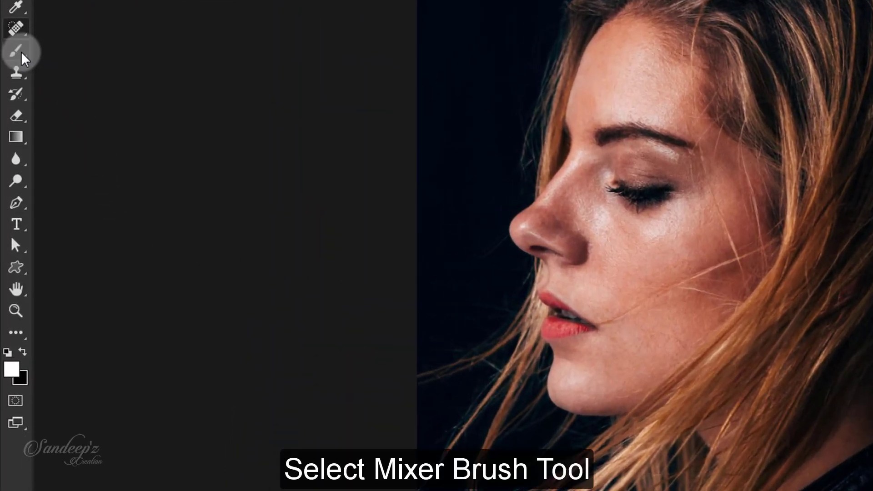
click(12, 105)
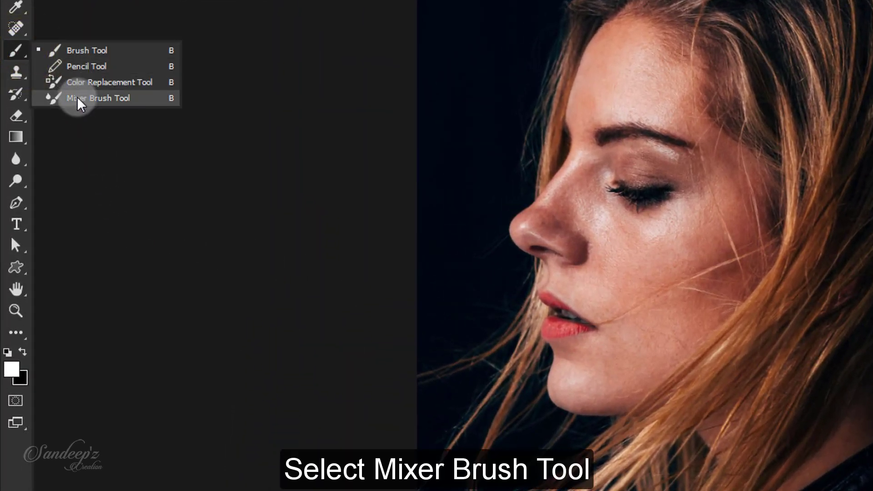
click(77, 98)
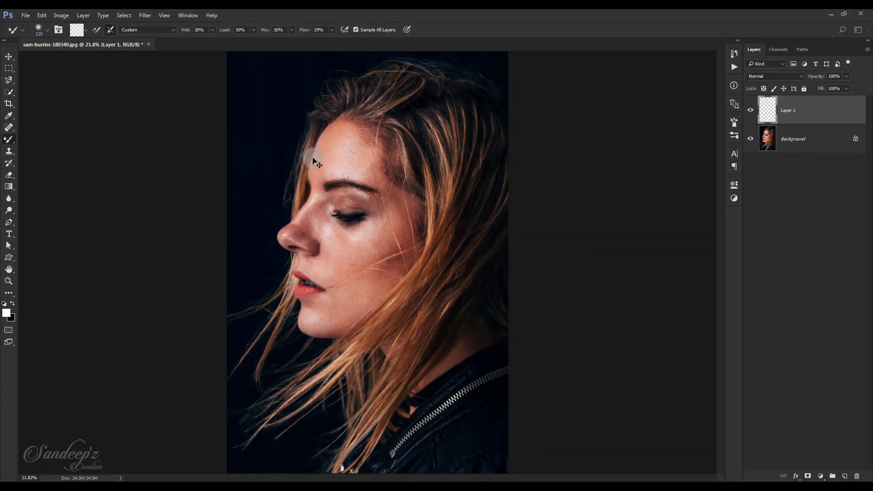
Step: Blend Mixer Brush strokes on Layer 1 from the hairline across the forehead to the eyebrow
key(ctrl+plus)
key(ctrl+plus)
key(ctrl+plus)
key(ctrl+plus)
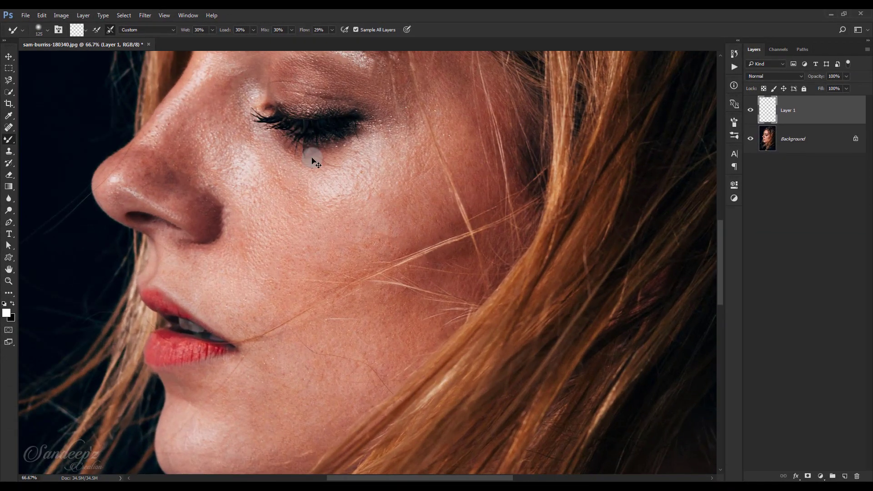
drag(278, 181, 284, 255)
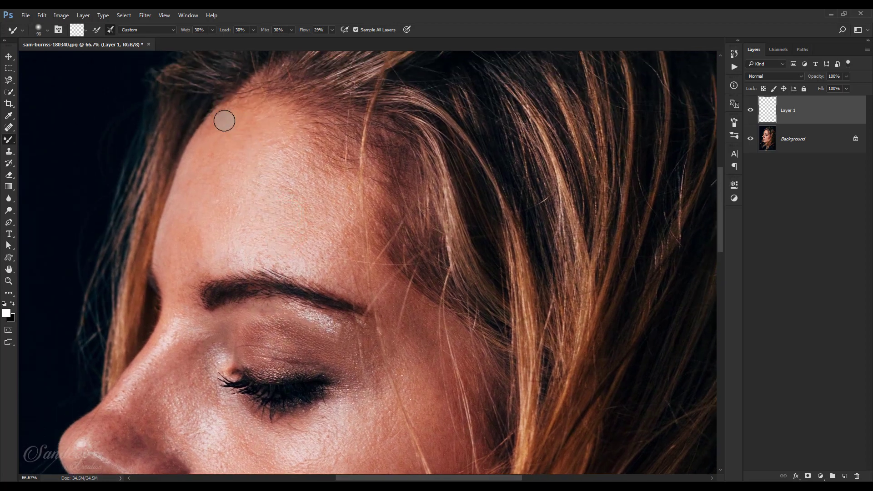
mouse_move(222, 121)
mouse_down()
mouse_move(238, 116)
mouse_move(345, 183)
mouse_up()
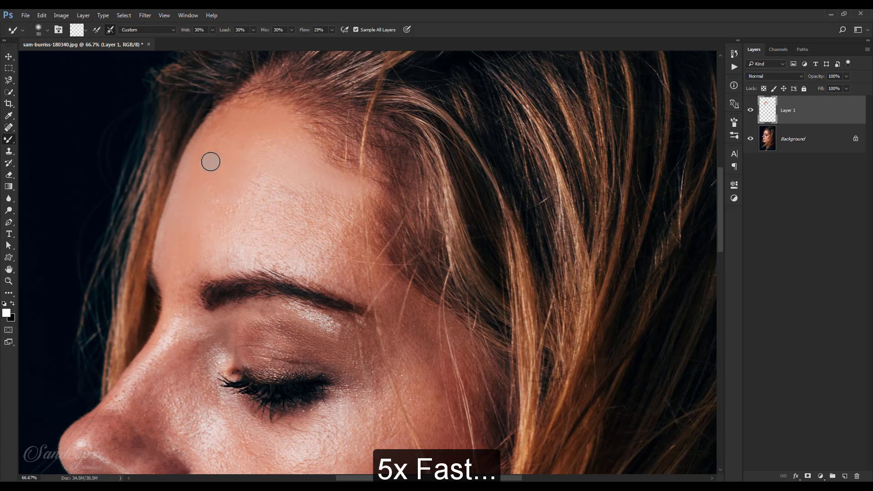
drag(219, 203, 304, 197)
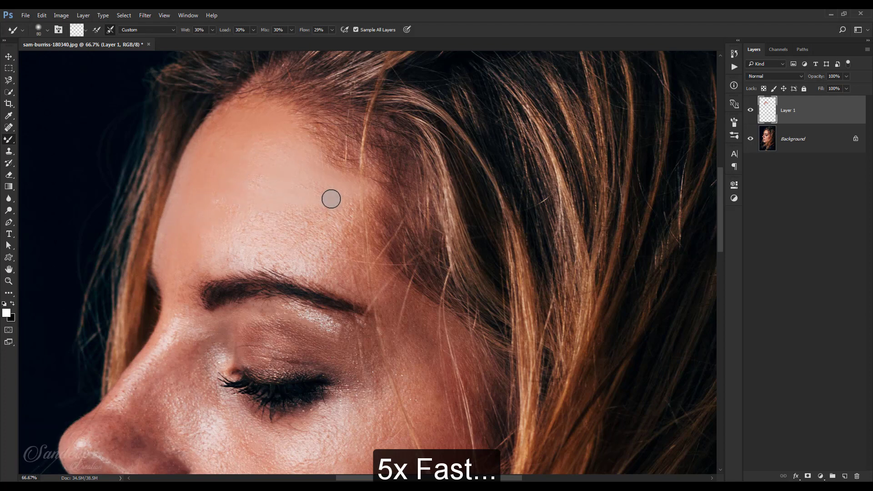
scroll(258, 199, down, 2)
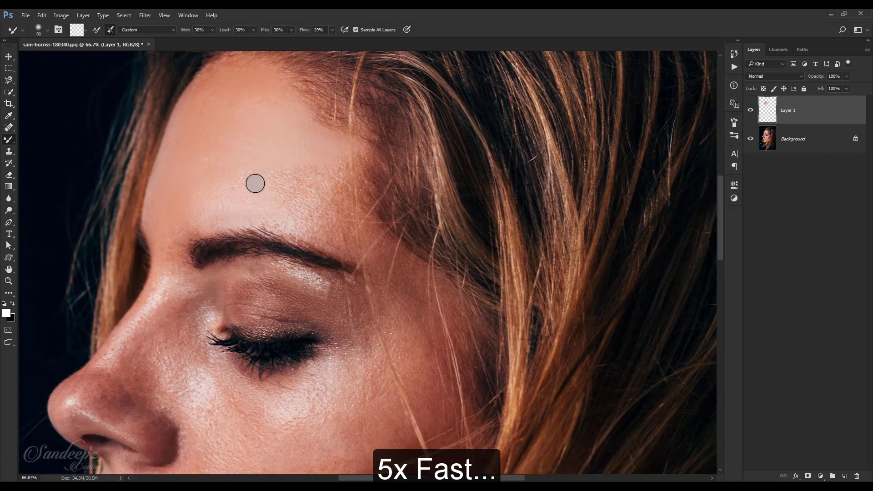
mouse_move(203, 182)
mouse_down()
mouse_move(212, 206)
mouse_move(263, 219)
mouse_up()
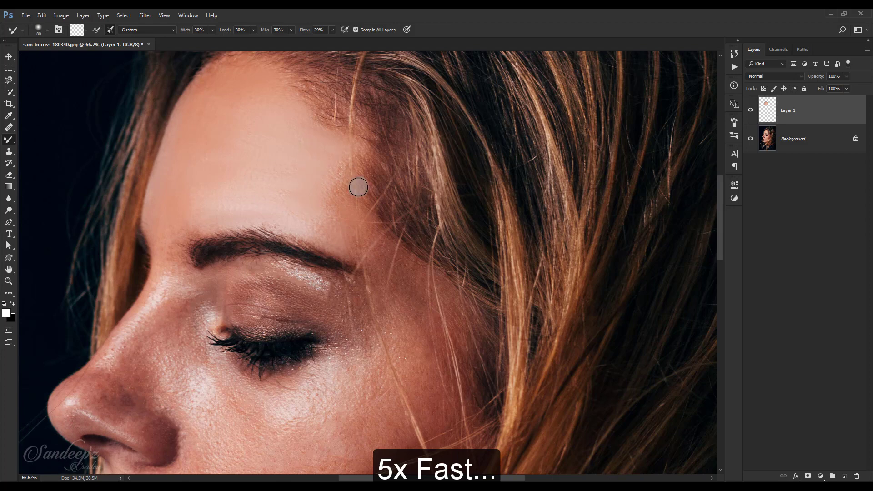
scroll(318, 163, down, 5)
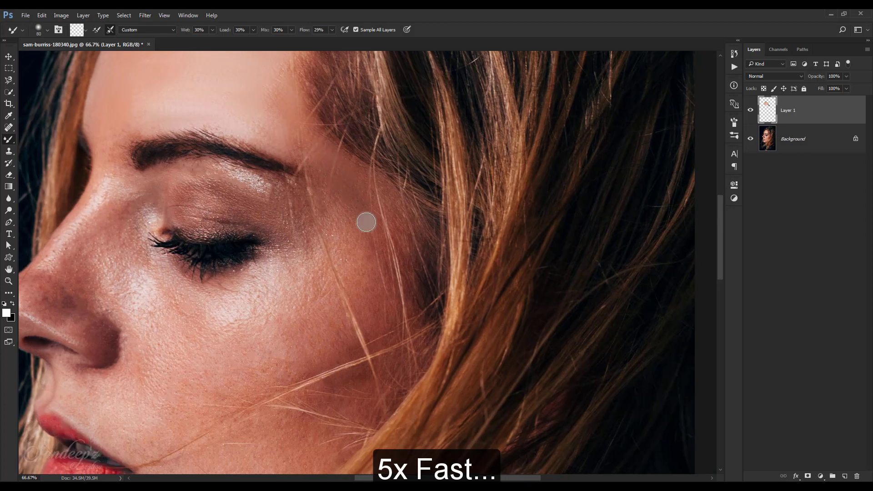
scroll(382, 209, down, 3)
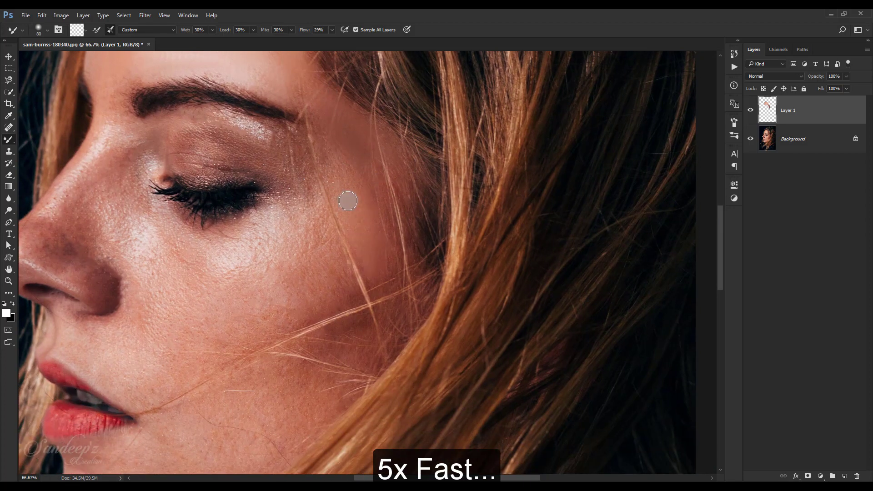
scroll(185, 166, up, 2)
scroll(185, 166, left, 3)
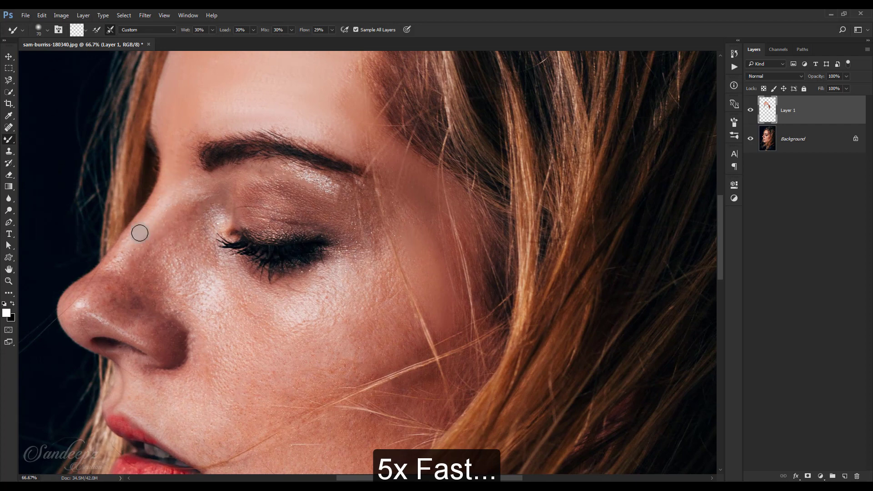
Step: Smooth the skin beside the nose, above the upper lip and on the cheek near the lip
mouse_move(139, 233)
mouse_down()
mouse_move(87, 288)
mouse_move(165, 313)
mouse_move(127, 254)
mouse_up()
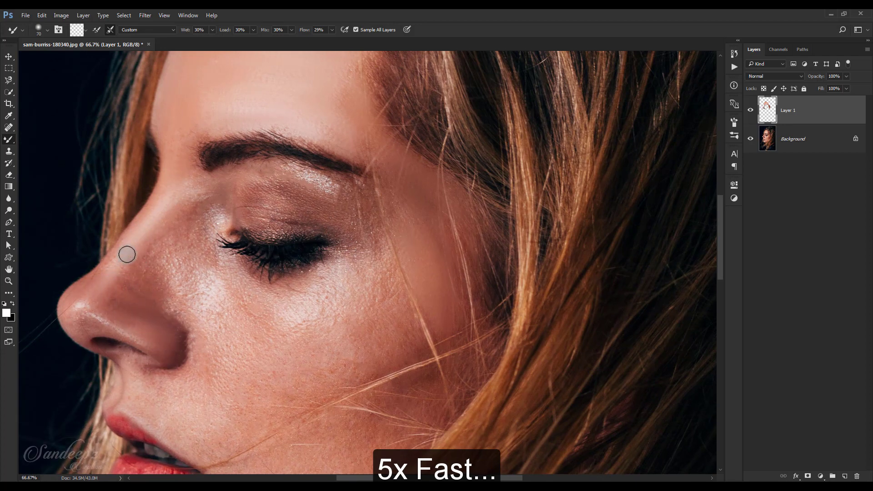
scroll(79, 326, down, 1)
mouse_move(98, 298)
mouse_down()
mouse_move(129, 374)
mouse_move(172, 359)
mouse_up()
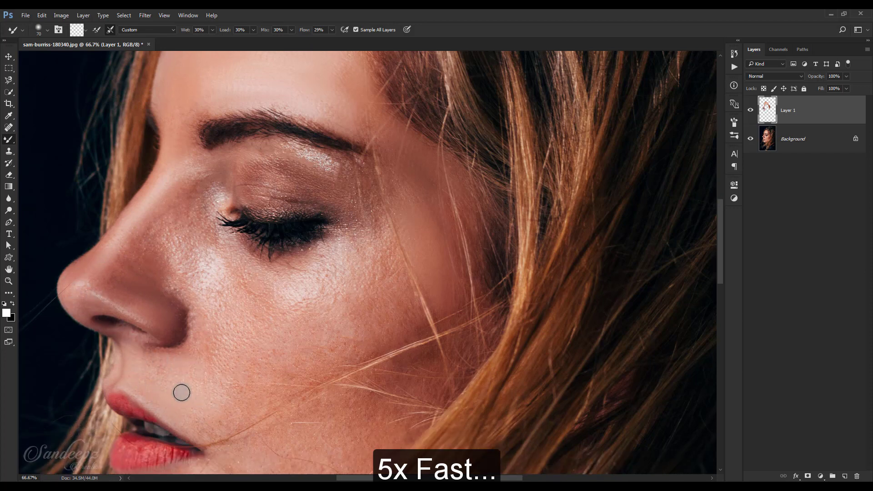
mouse_move(181, 393)
mouse_down()
mouse_move(156, 364)
mouse_move(197, 438)
mouse_up()
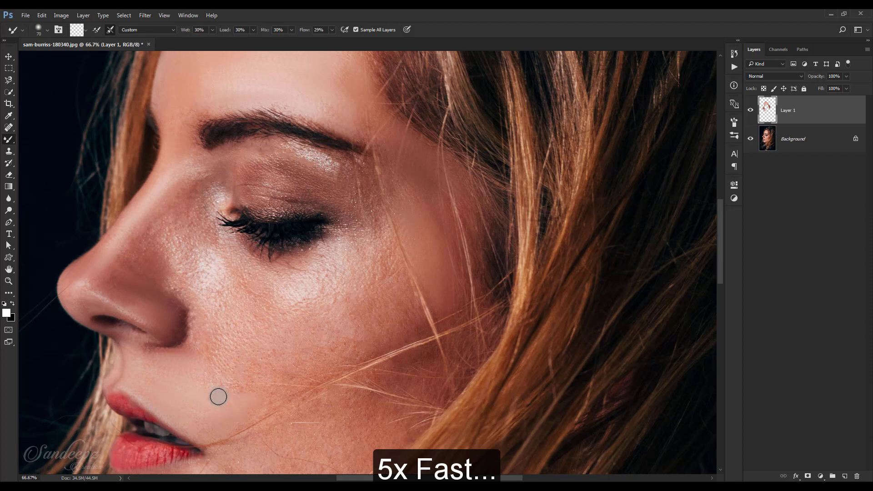
mouse_move(230, 411)
mouse_down()
mouse_move(250, 370)
mouse_move(285, 350)
mouse_up()
Step: Resize the brush and blend the skin from under the eye across the cheek
key(bracketright)
key(bracketright)
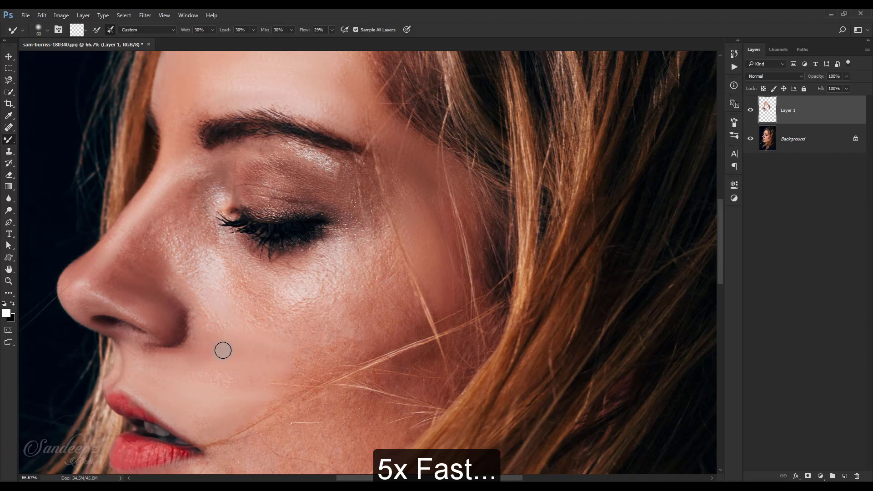
key(bracketleft)
mouse_move(249, 253)
mouse_down()
mouse_move(293, 296)
mouse_move(343, 293)
mouse_move(414, 315)
mouse_up()
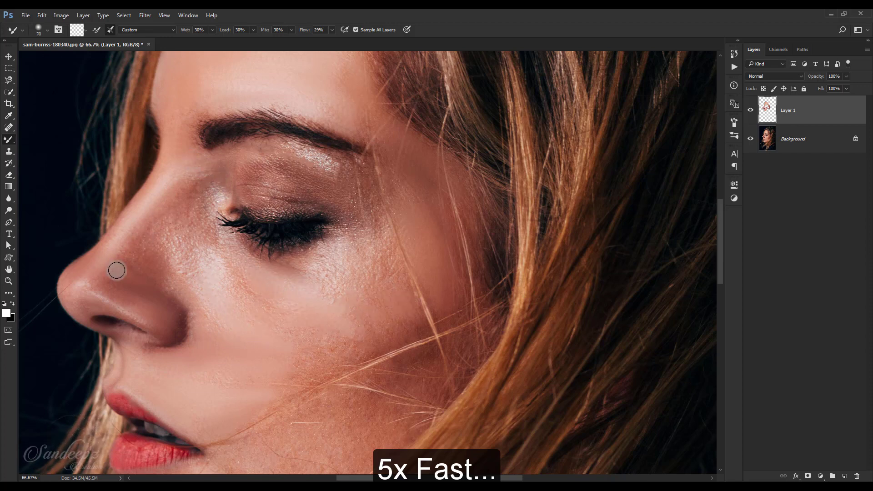
key(bracketleft)
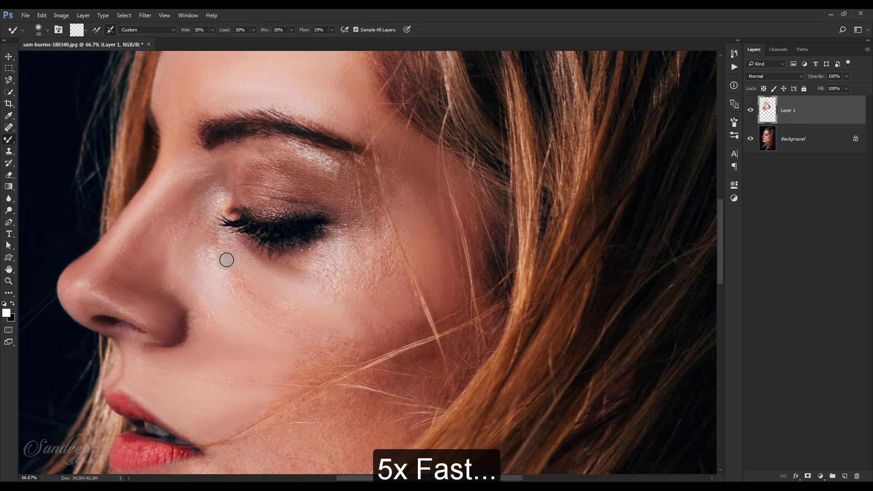
scroll(255, 296, down, 2)
key(bracketright)
key(bracketright)
key(bracketright)
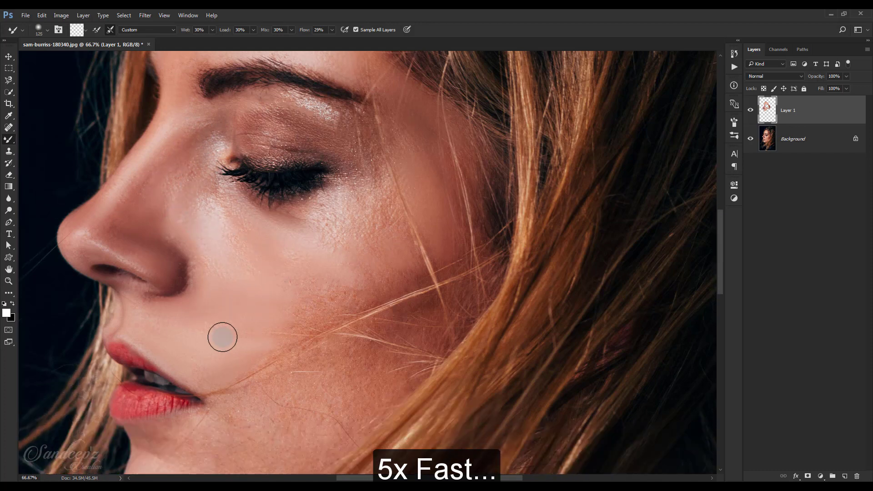
key(bracketleft)
key(bracketleft)
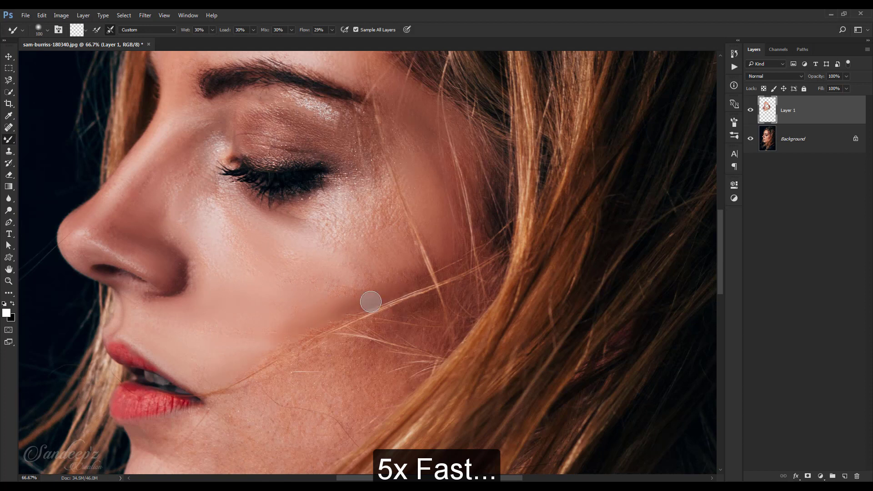
key(bracketleft)
key(bracketleft)
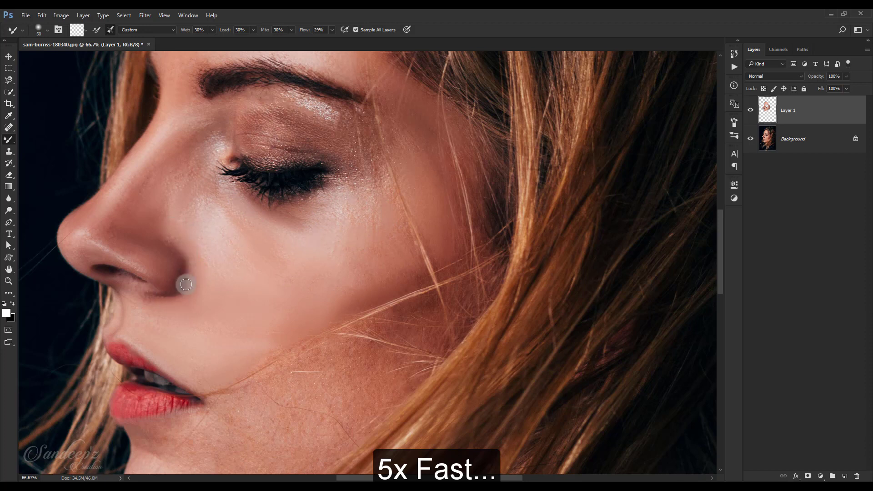
scroll(244, 364, down, 2)
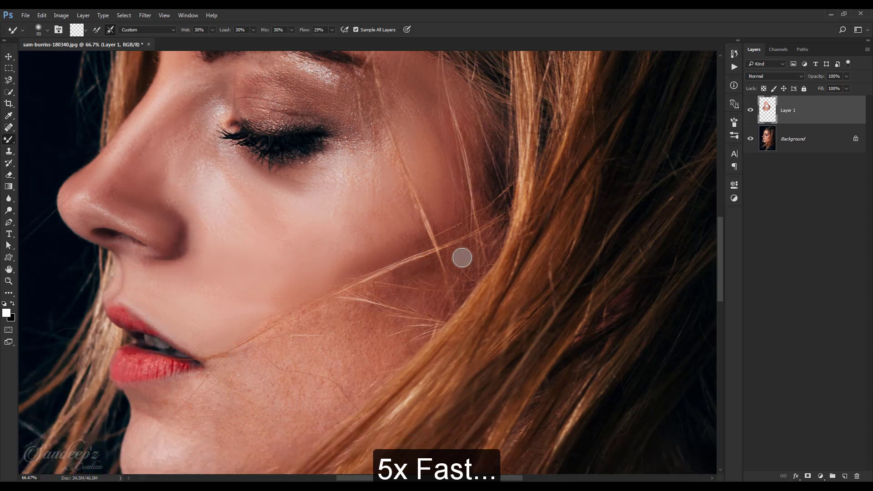
scroll(360, 327, down, 2)
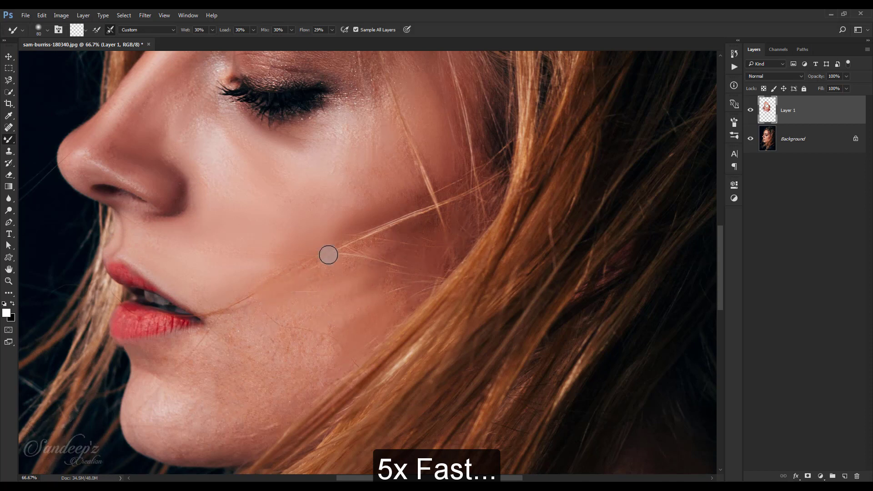
scroll(336, 255, down, 2)
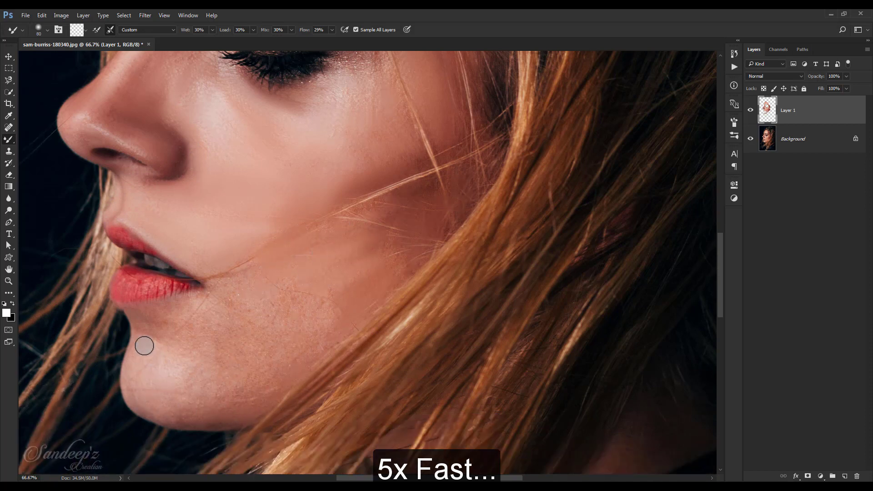
Step: Smooth and lighten the chin skin, blending across into the cheek
drag(144, 346, 212, 380)
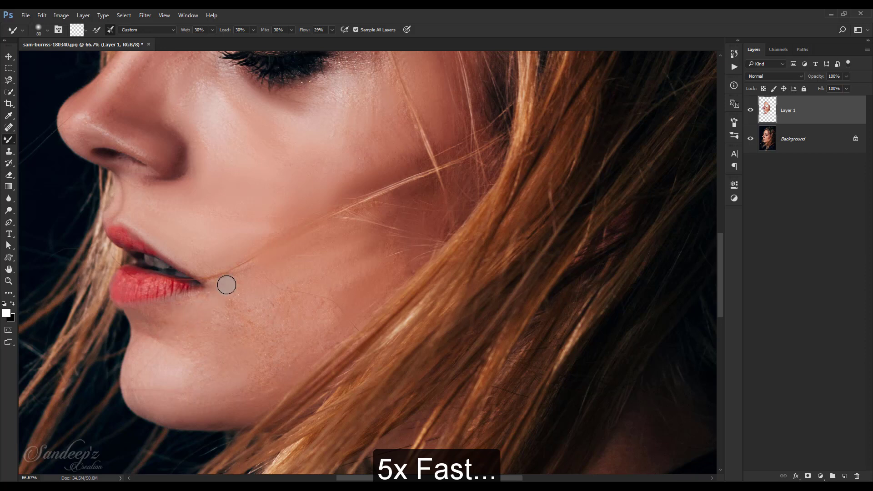
drag(174, 340, 286, 314)
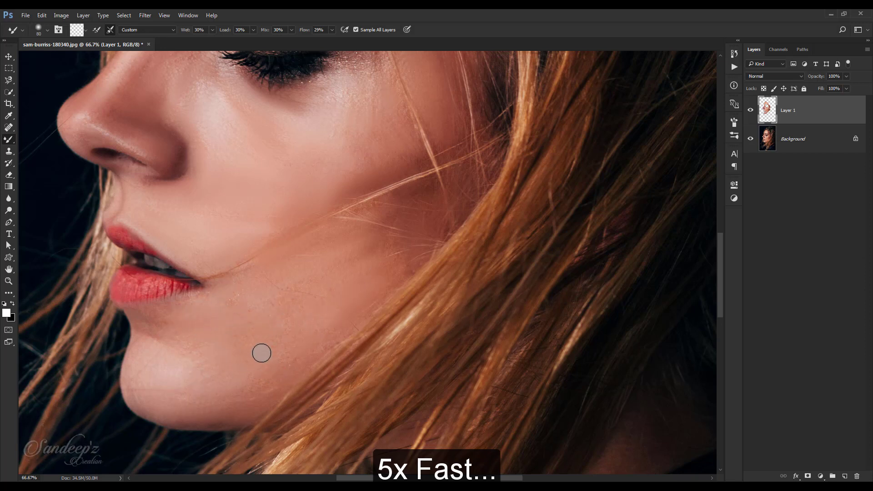
scroll(215, 236, up, 4)
scroll(215, 236, up, 1)
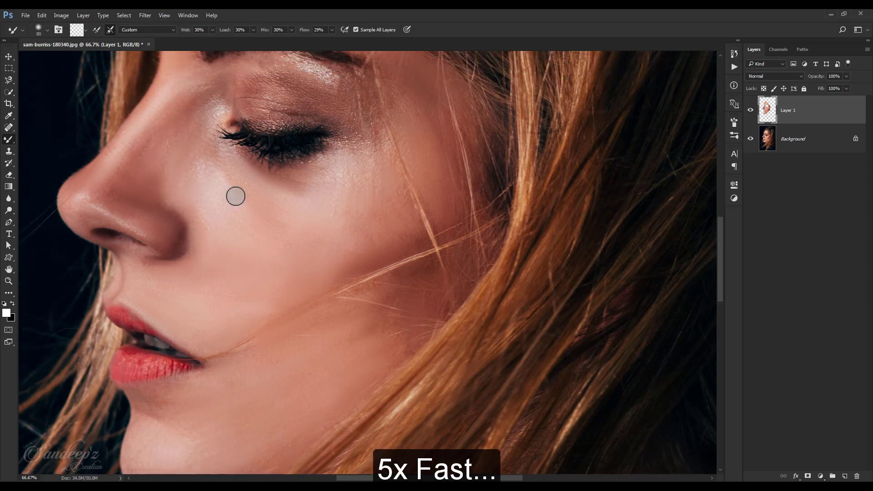
key(bracketleft)
scroll(235, 196, up, 2)
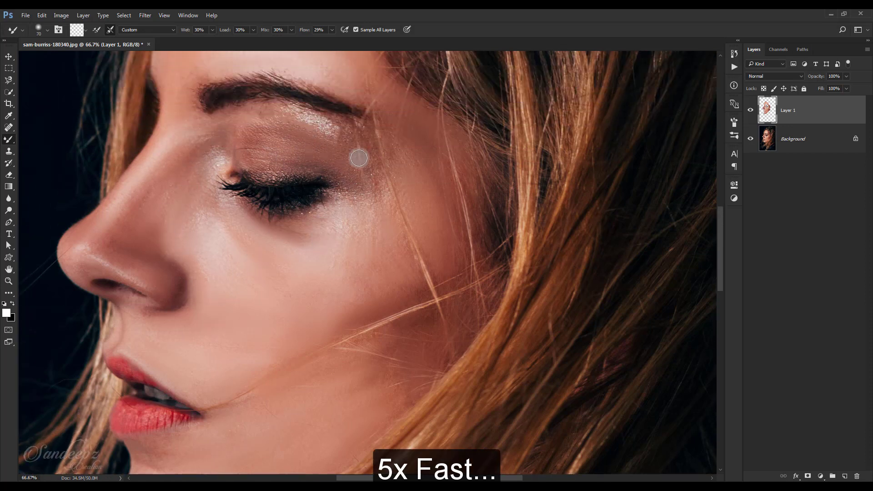
Step: Smooth the eyelid crease with a 70 px brush, then shrink it to 50
drag(205, 156, 253, 142)
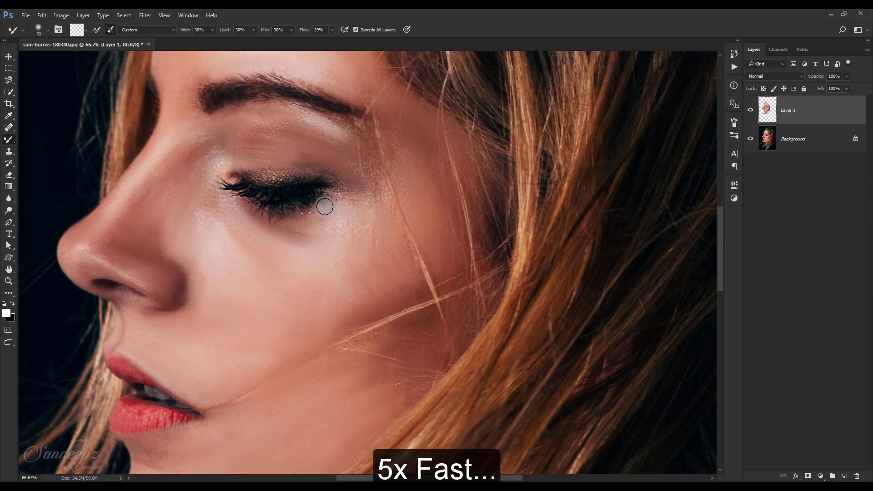
scroll(348, 154, up, 3)
scroll(166, 91, down, 1)
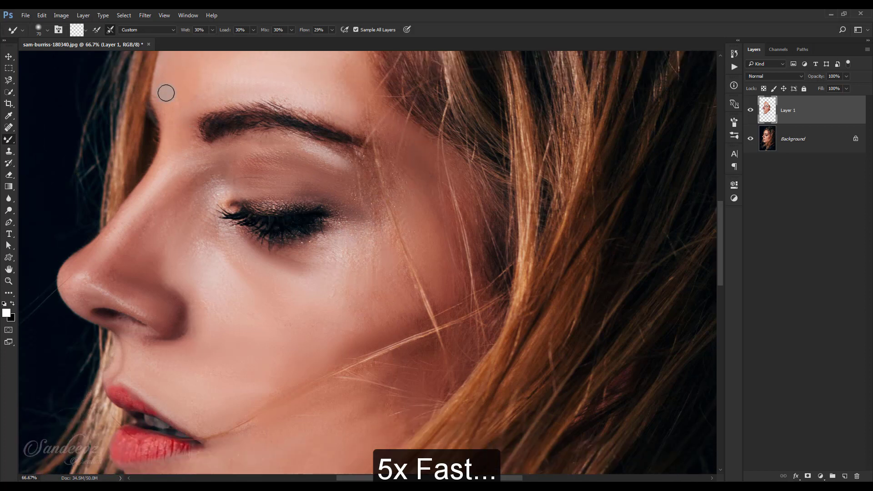
scroll(201, 277, down, 2)
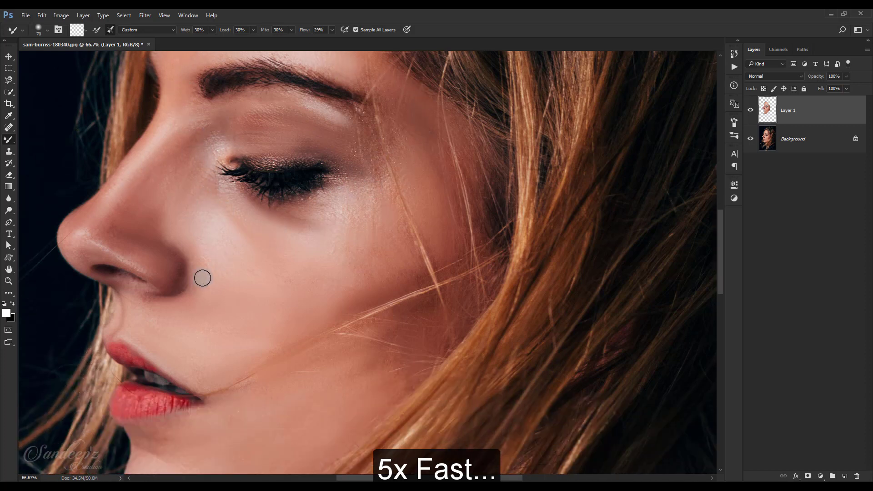
key(bracketleft)
key(bracketleft)
scroll(197, 223, down, 3)
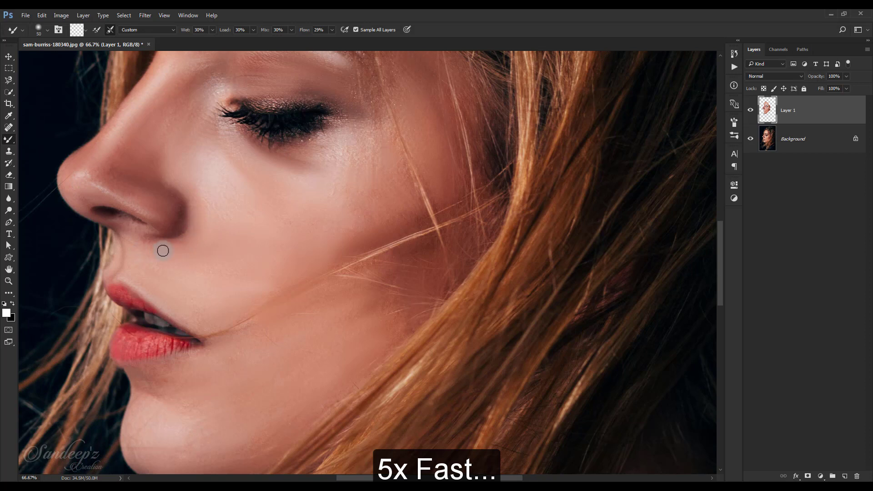
scroll(210, 312, down, 1)
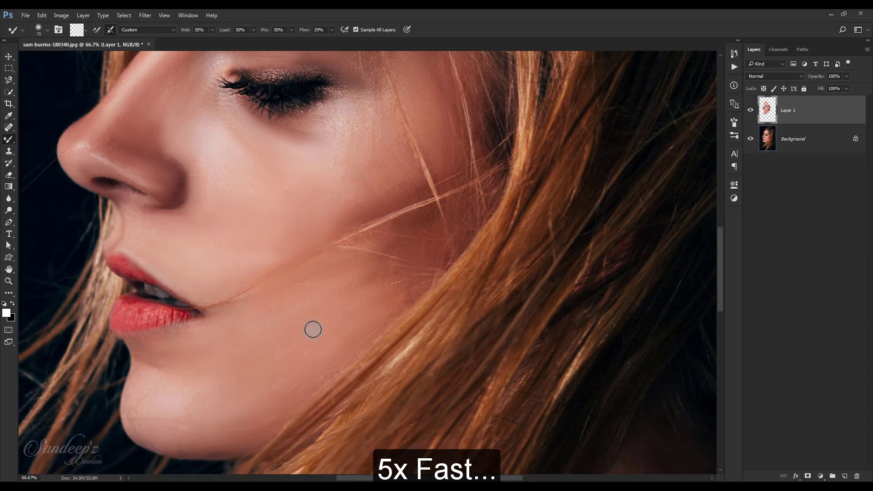
Step: Fit the photo on screen and blend the cheek with a broad 125 px stroke
key(ctrl+0)
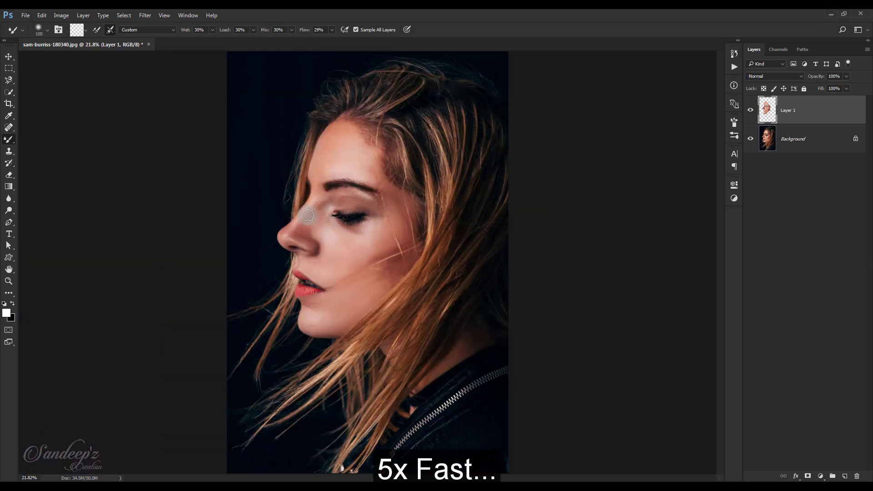
key(bracketright)
key(bracketright)
drag(370, 234, 332, 227)
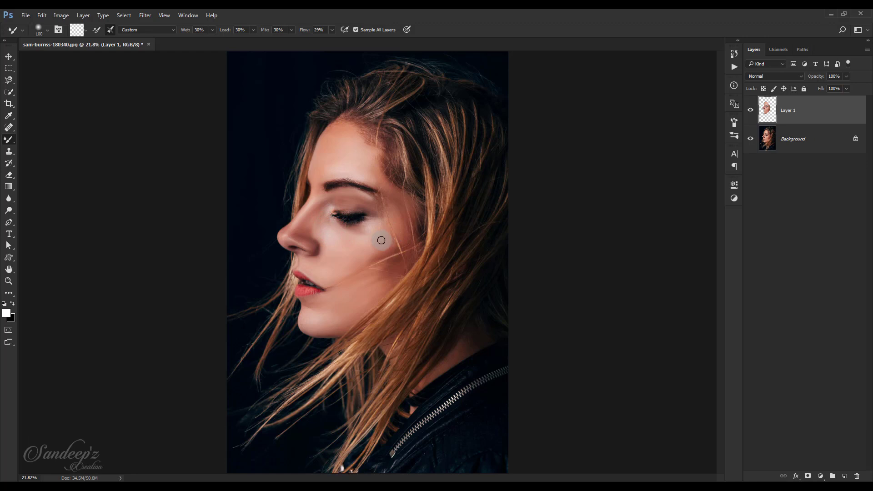
Step: Toggle Layer 1 on and off for a before/after check, then stamp visible layers into Layer 2
click(751, 111)
click(751, 111)
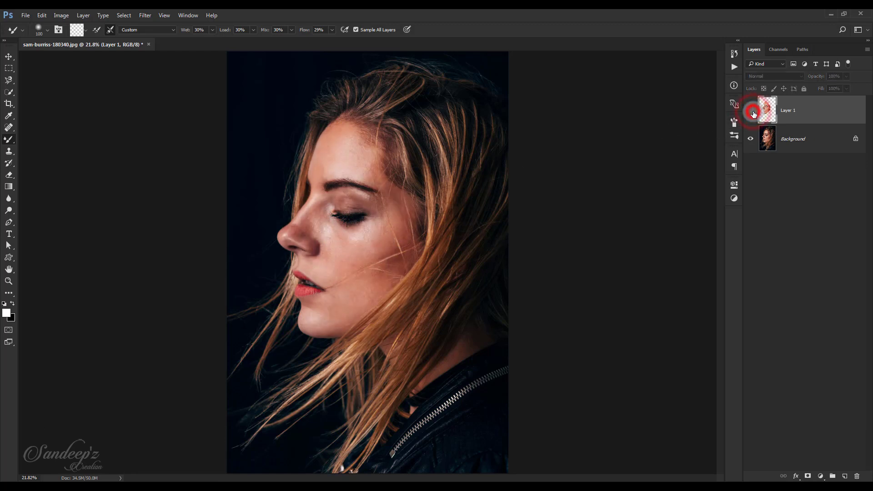
click(751, 112)
click(752, 112)
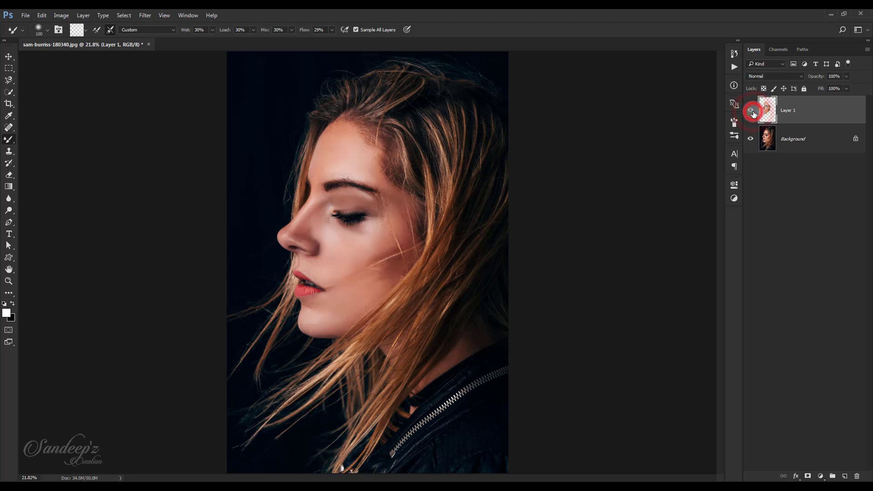
click(752, 111)
click(752, 112)
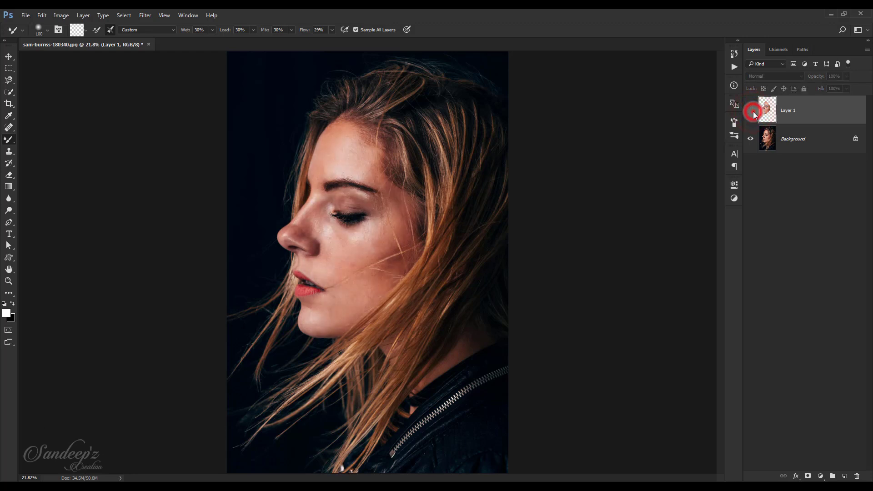
click(752, 112)
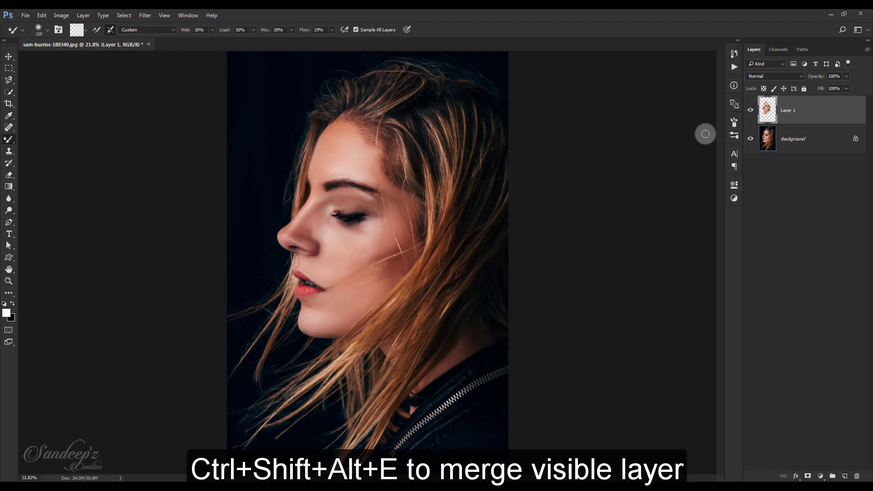
key(ctrl+shift+alt+e)
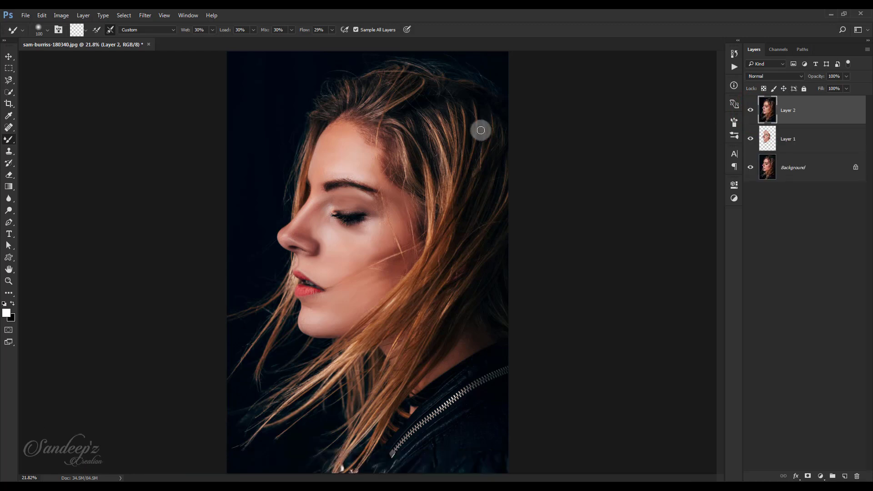
Step: Launch the Portraiture filter and frame the face in a 25% preview
click(145, 16)
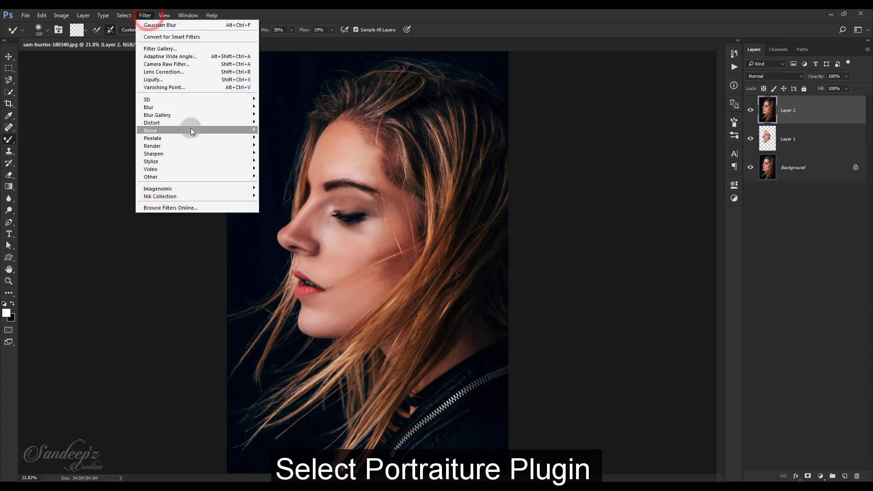
mouse_move(157, 188)
click(263, 190)
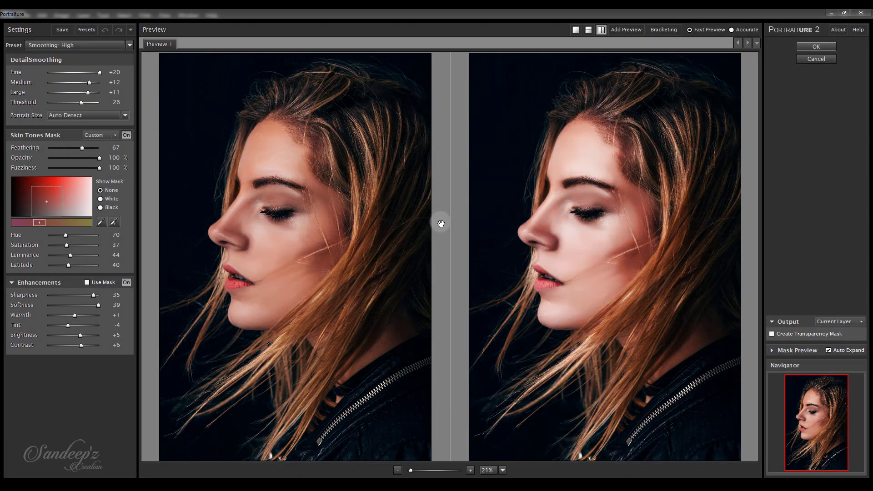
right_click(591, 181)
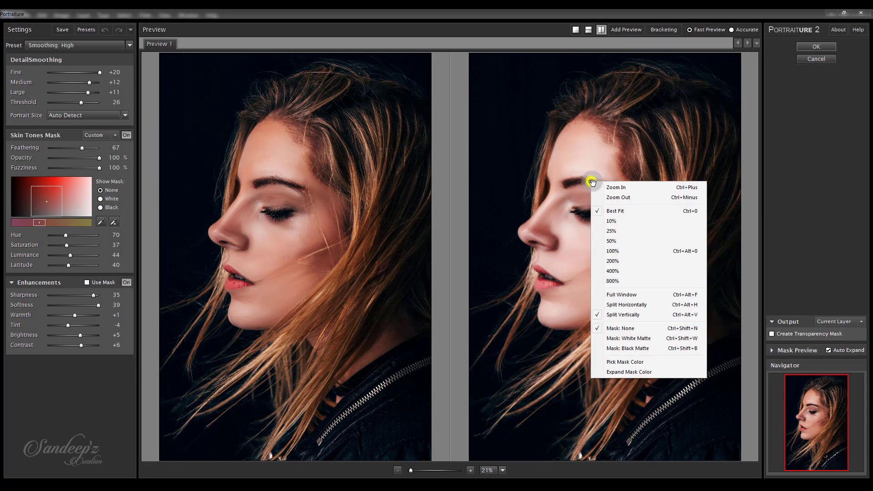
click(611, 233)
drag(609, 232, 604, 205)
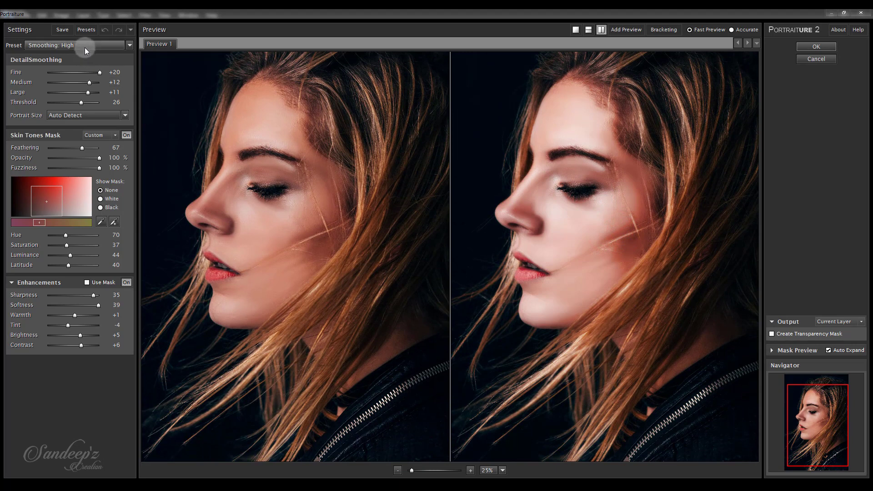
Step: Set Threshold to 35, Tint 0, Brightness +3 and Contrast +8
click(93, 102)
text(40)
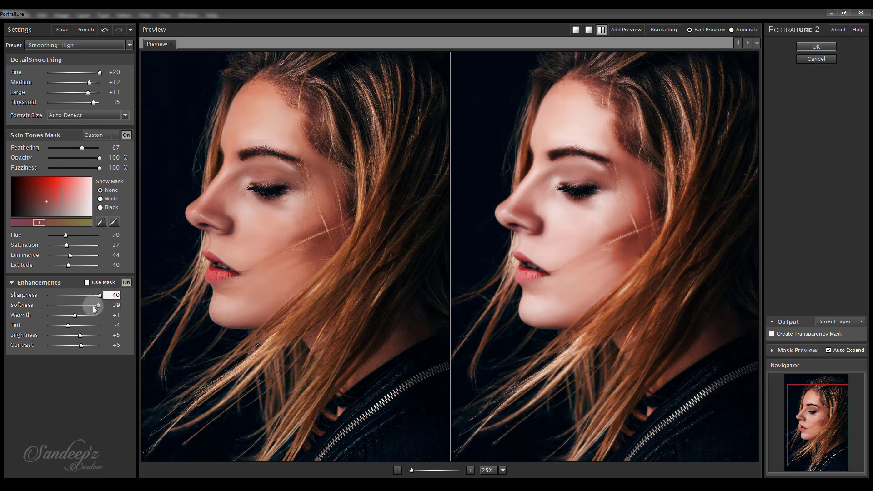
click(72, 326)
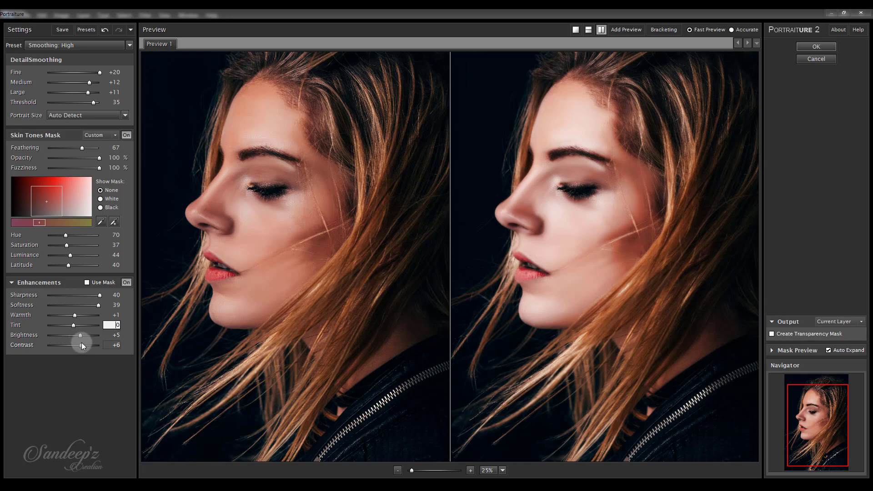
click(78, 337)
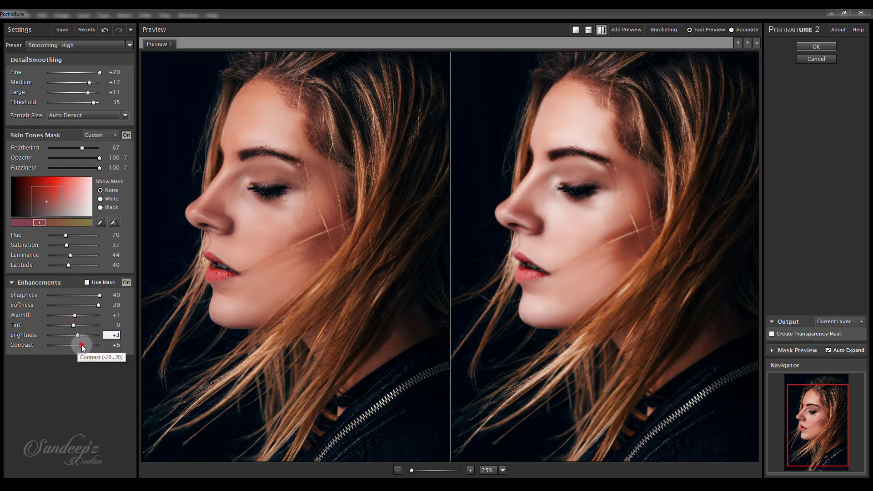
drag(79, 346, 85, 347)
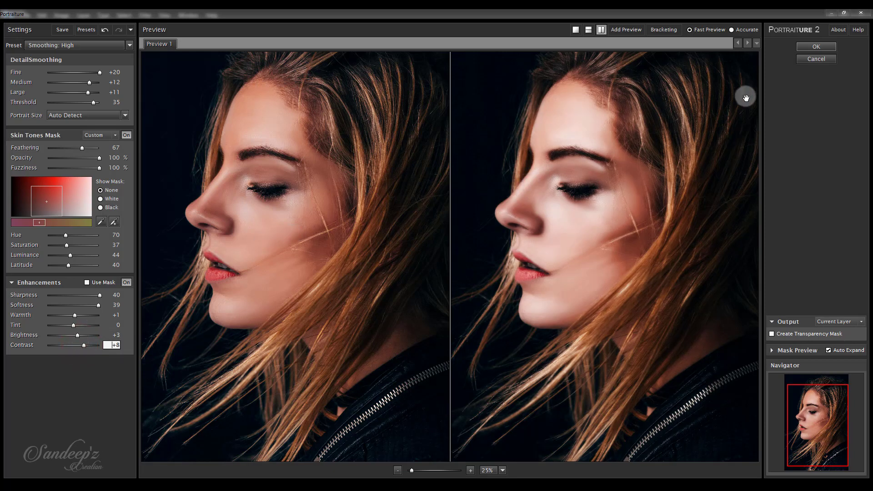
Step: Apply Portraiture, drop Layer 2 to 53% opacity, compare, and add an empty Layer 3
click(813, 48)
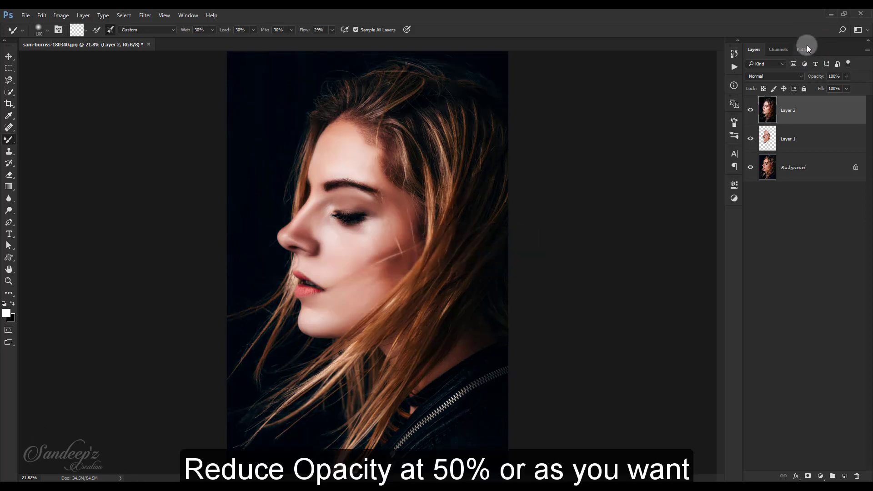
mouse_move(816, 77)
mouse_down()
mouse_move(669, 68)
mouse_move(682, 67)
mouse_up()
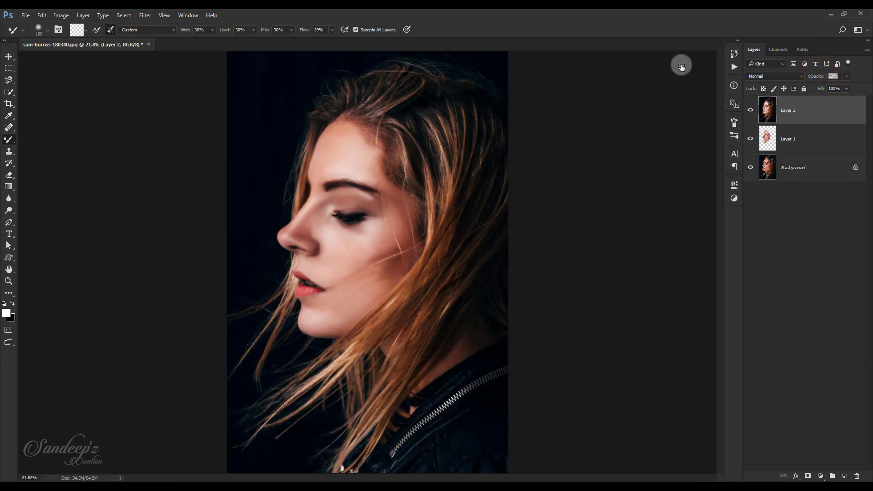
click(750, 111)
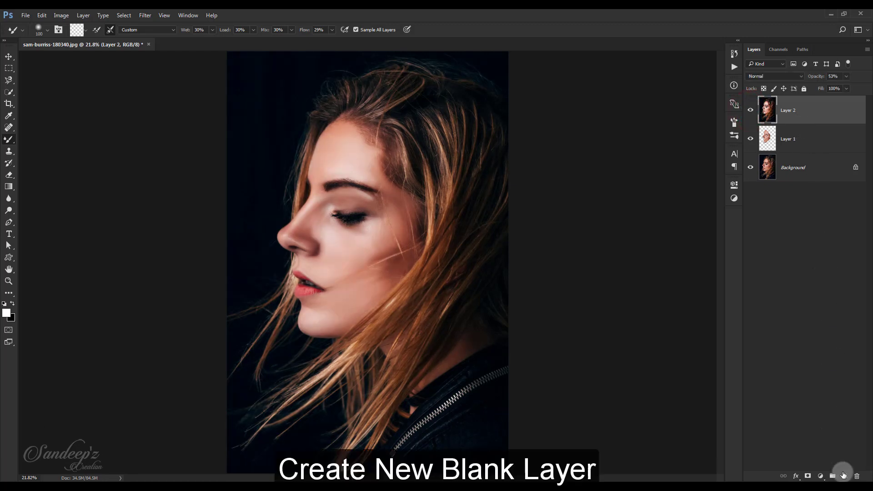
click(844, 476)
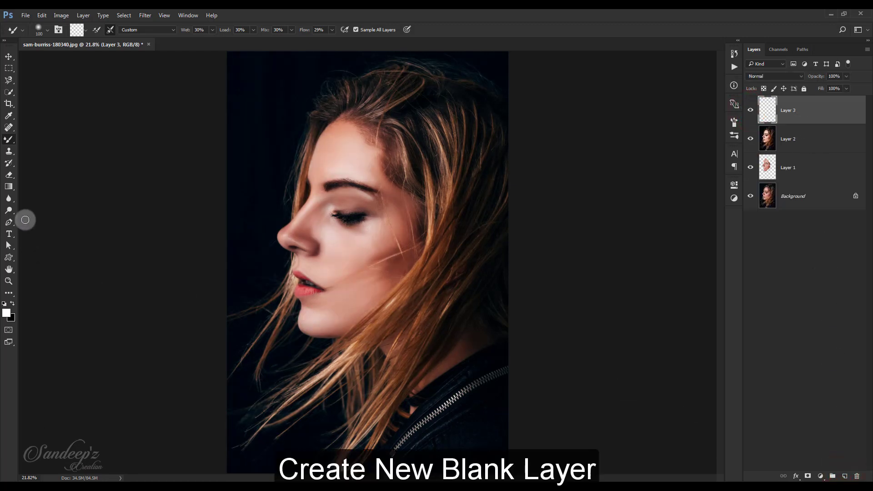
Step: With the Brush tool, sample nose skin tone and paint it over the nose tip
right_click(11, 141)
click(29, 140)
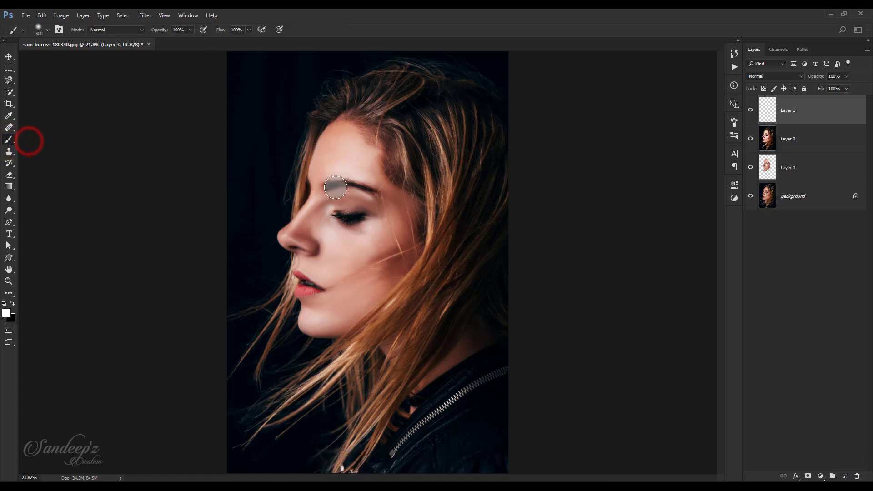
alt+click(309, 223)
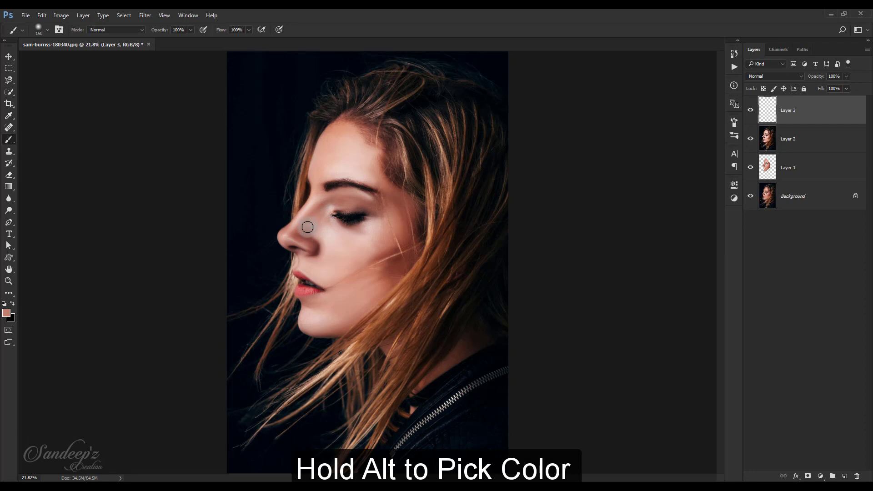
mouse_move(307, 227)
mouse_down()
mouse_move(315, 240)
mouse_move(308, 237)
mouse_up()
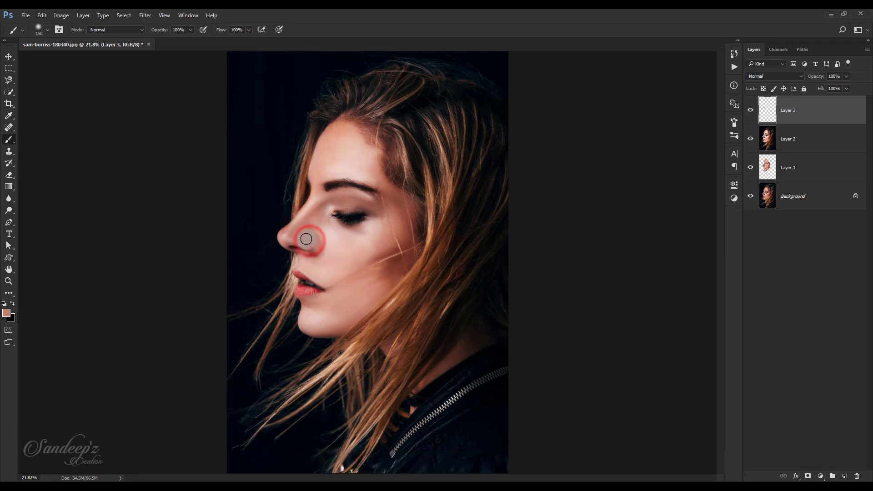
click(284, 231)
key(bracketleft)
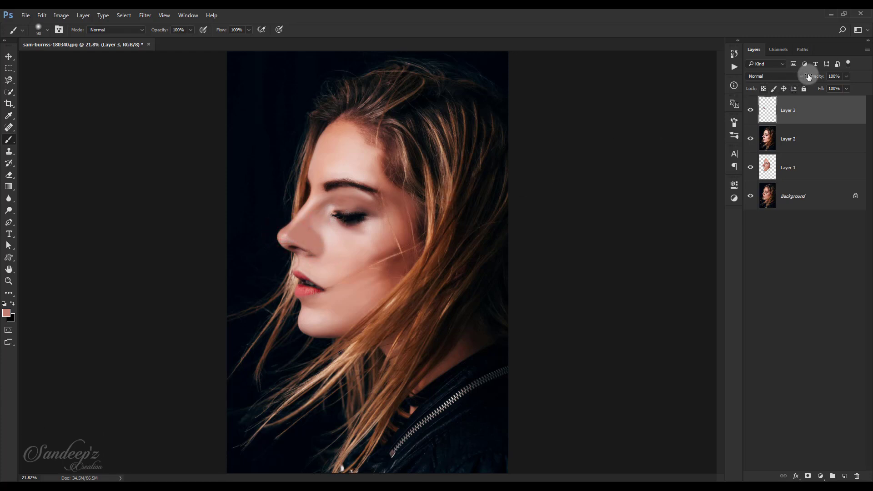
Step: Set Layer 3 to 45% opacity, paint lighter pink over the nose, then set brush to 60 px, 40% opacity
drag(815, 76, 658, 81)
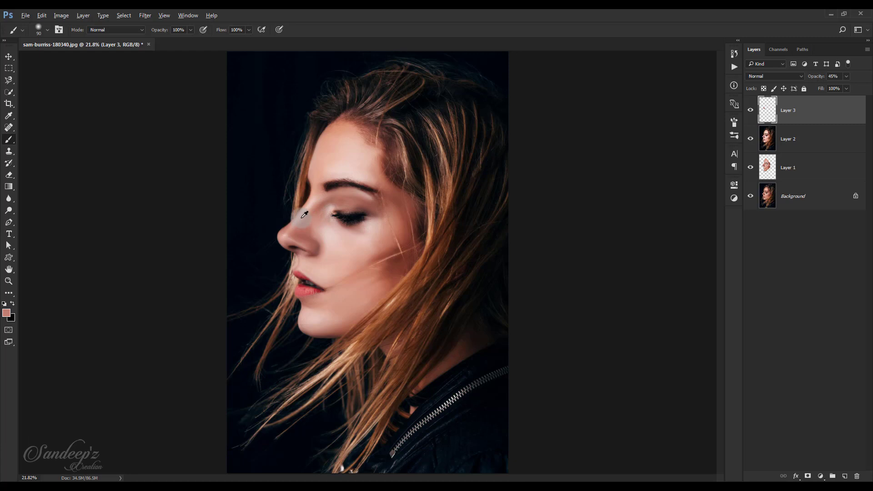
alt+click(300, 214)
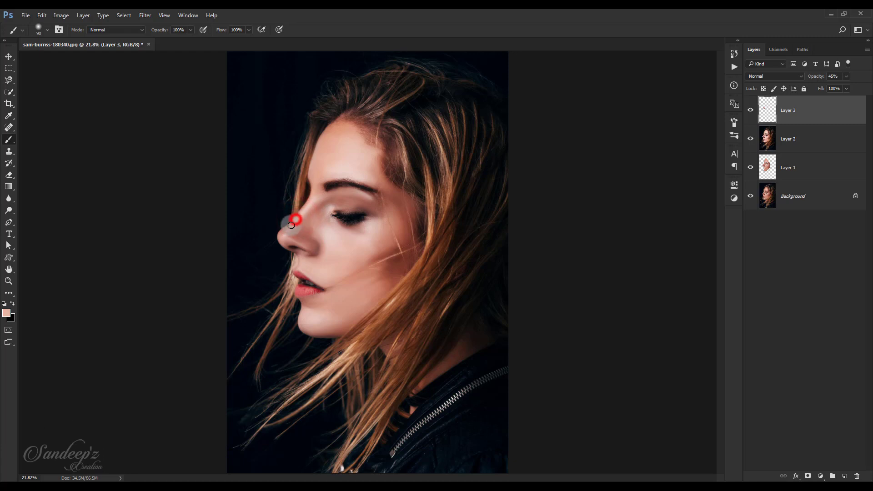
drag(300, 224, 294, 223)
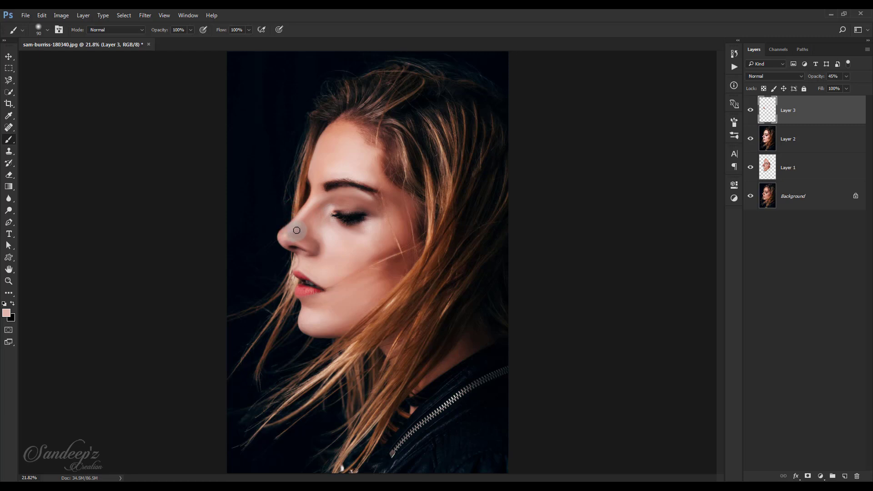
drag(296, 230, 315, 227)
key(bracketleft)
key(bracketleft)
key(bracketleft)
drag(165, 30, 137, 29)
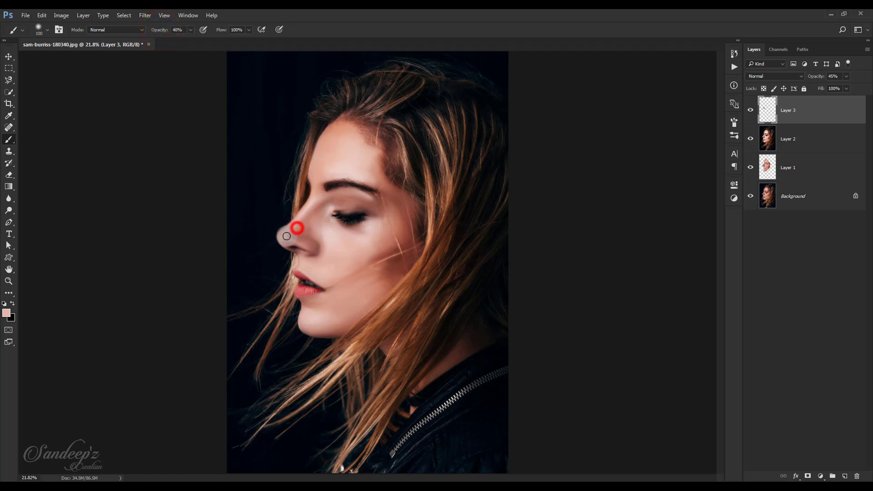
Step: With a 150 px brush, paint pink over the eyelid and lighten the under-eye shadow
drag(306, 208, 336, 205)
key(bracketright)
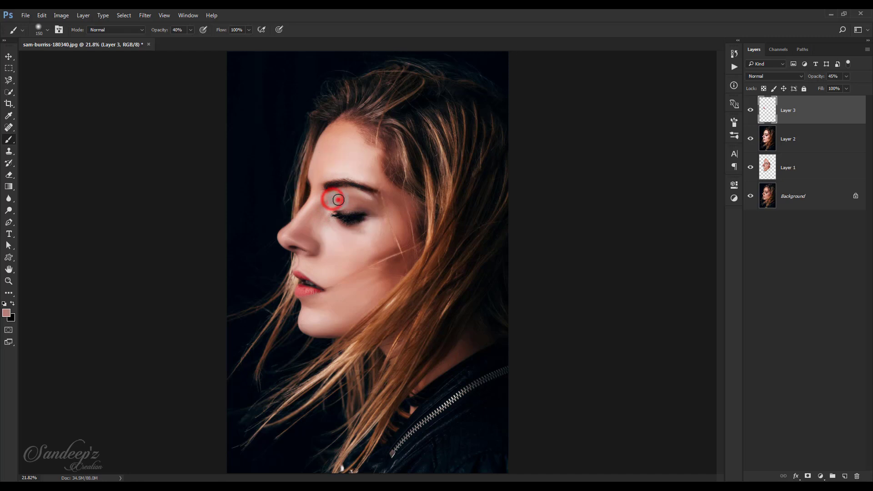
mouse_move(338, 199)
mouse_down()
mouse_move(375, 212)
mouse_move(371, 227)
mouse_move(343, 228)
mouse_move(359, 228)
mouse_up()
alt+click(350, 232)
alt+click(381, 281)
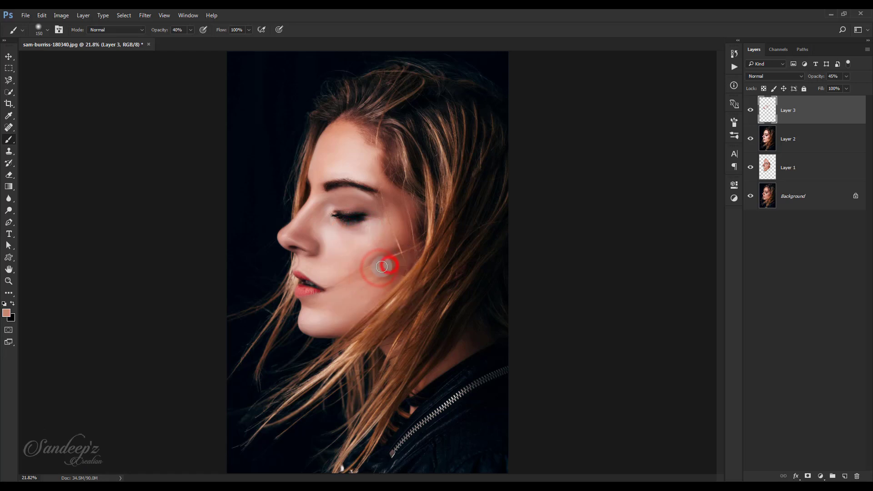
Step: Build up soft salmon blush across the cheek and up toward the temple
mouse_move(382, 267)
mouse_down()
mouse_move(375, 258)
mouse_move(392, 270)
mouse_up()
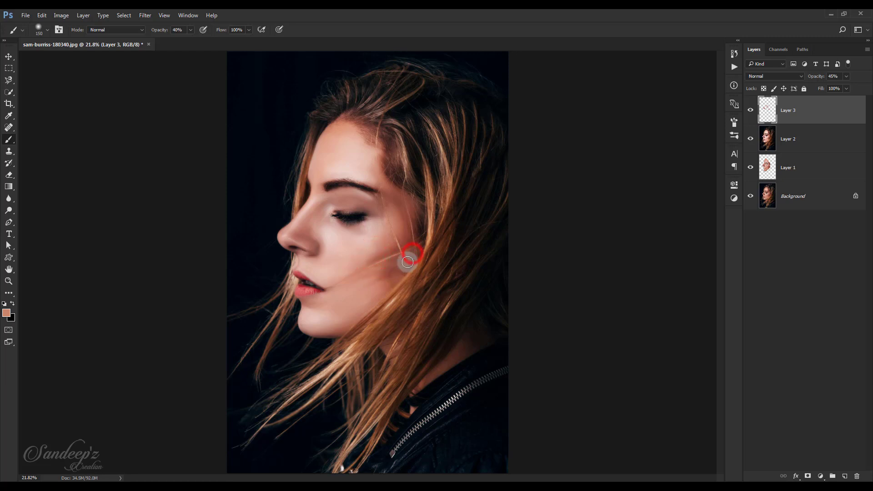
mouse_move(411, 238)
mouse_down()
mouse_move(375, 259)
mouse_move(398, 280)
mouse_up()
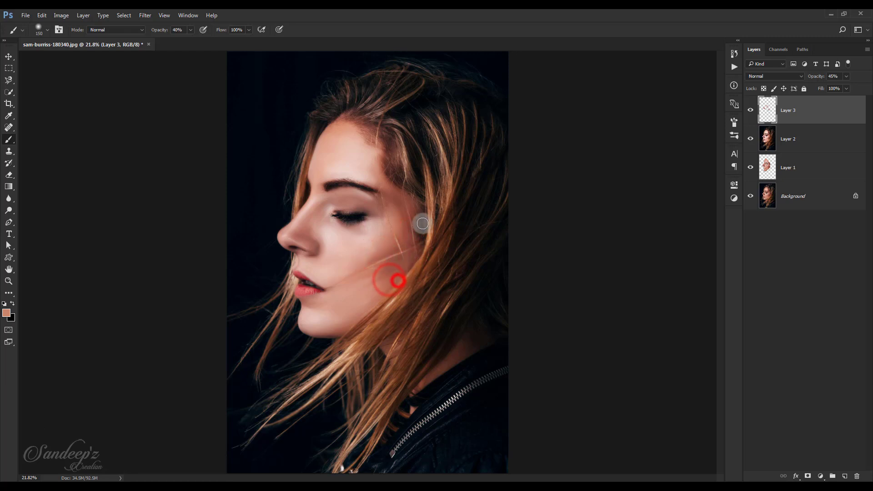
drag(414, 208, 410, 229)
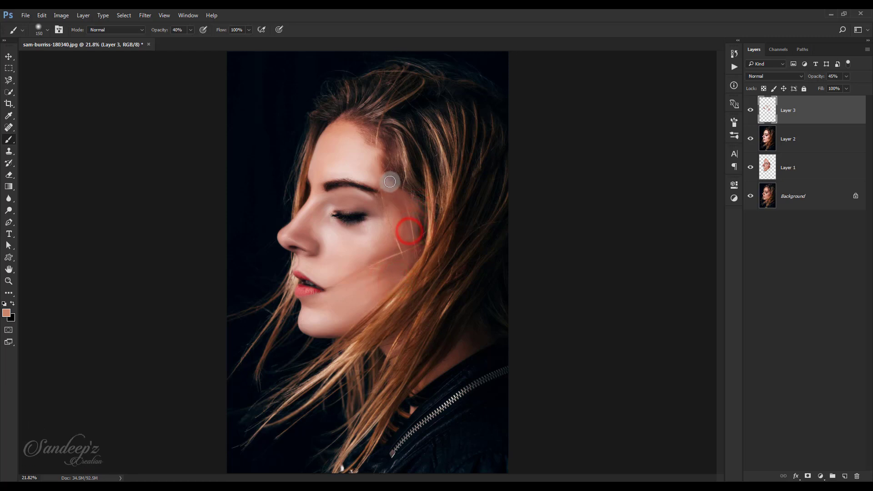
drag(389, 175, 393, 201)
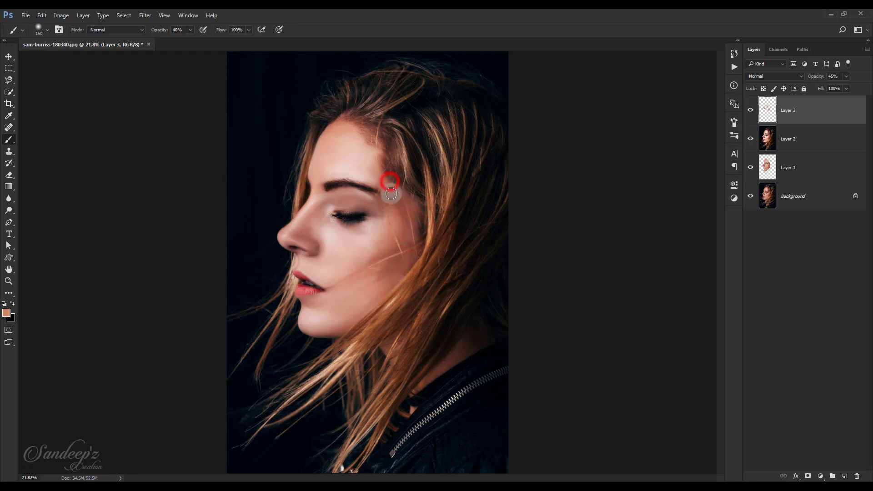
click(406, 228)
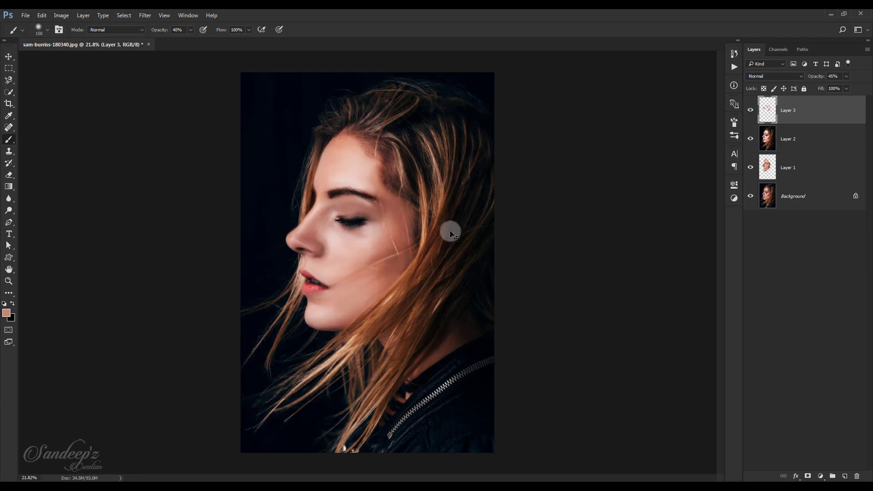
Step: Fit the whole image on screen and dab a touch more blush on the cheek
scroll(465, 226, up, 1)
scroll(438, 238, up, 4)
key(ctrl+0)
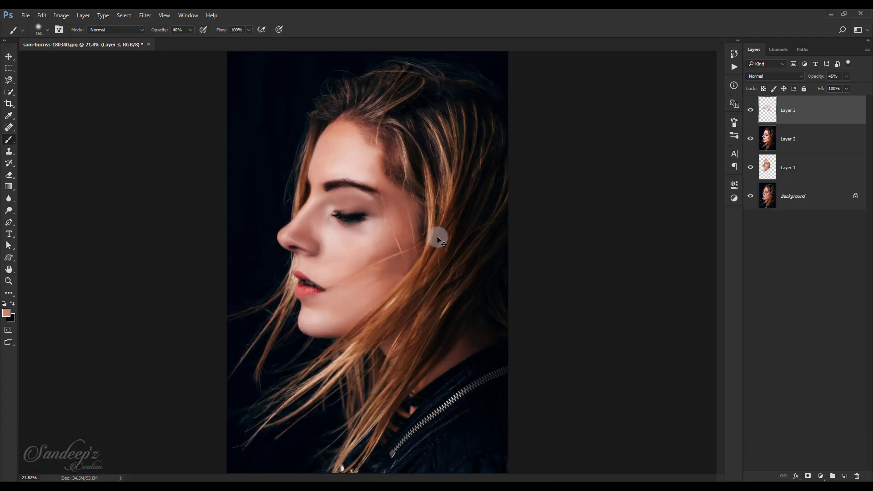
click(384, 269)
Step: Compare the original photo against the retouching, then toggle Layer 3's paint on and off
click(751, 198)
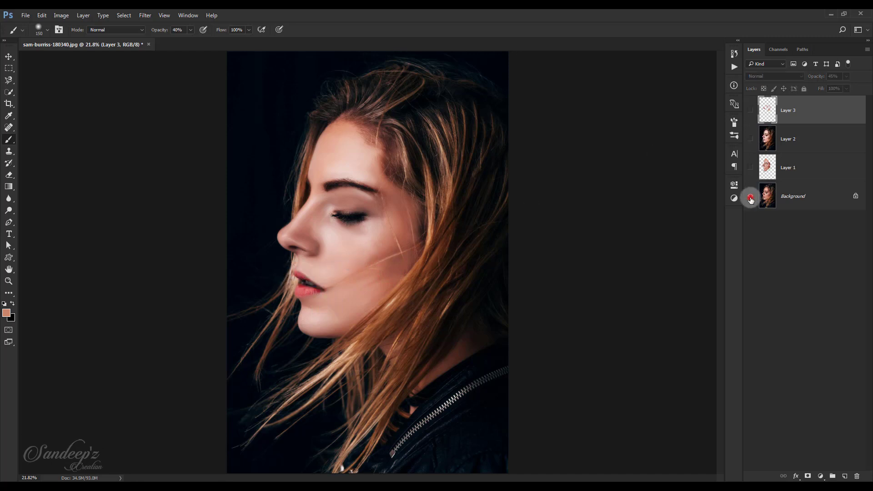
alt+click(751, 197)
alt+click(750, 197)
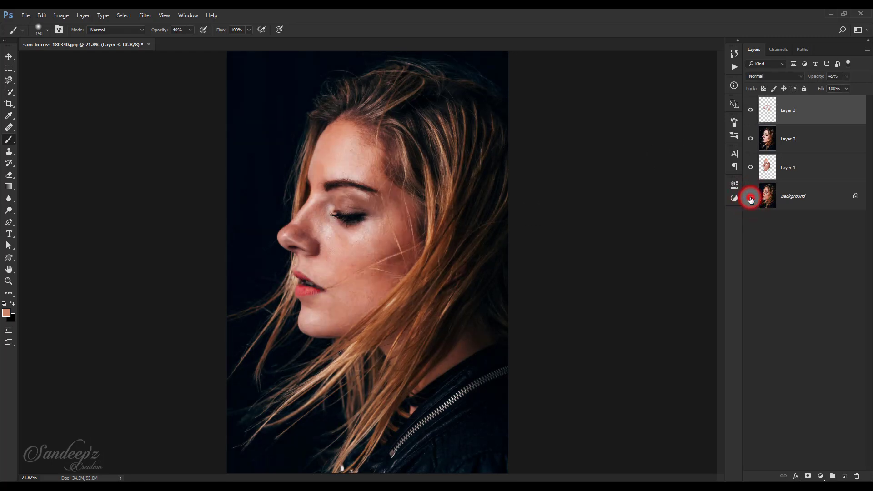
alt+click(750, 198)
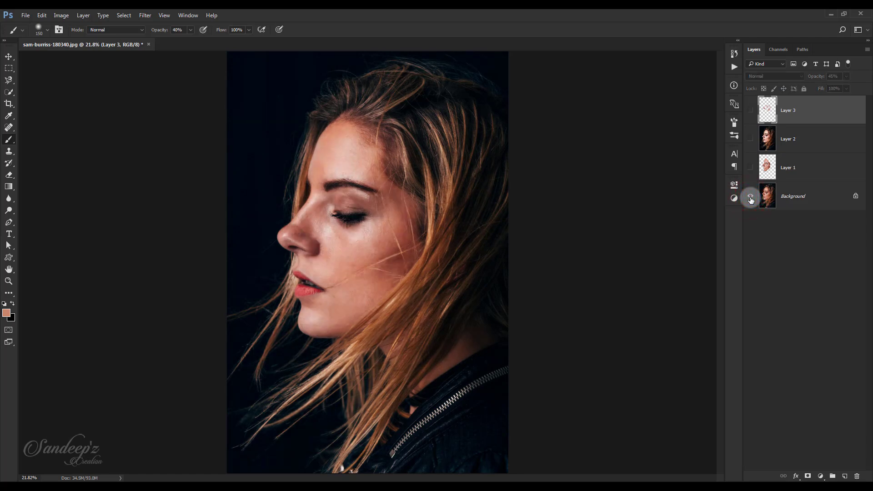
alt+click(751, 197)
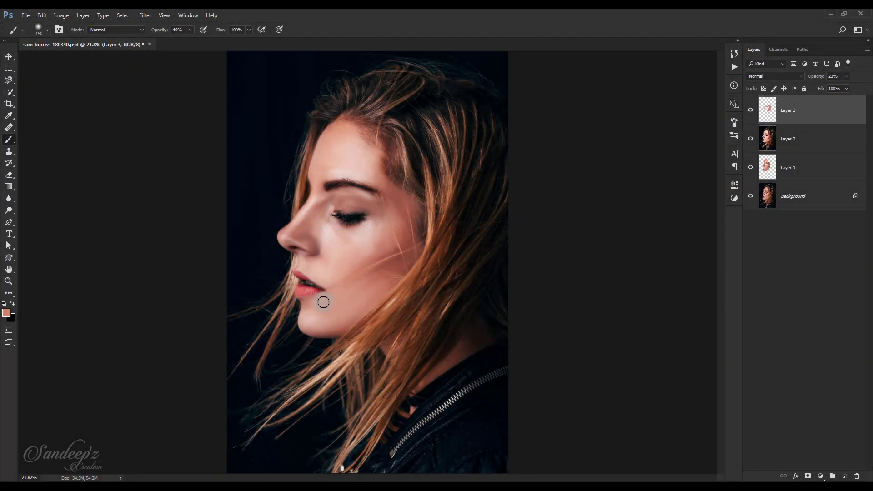
click(750, 111)
click(750, 111)
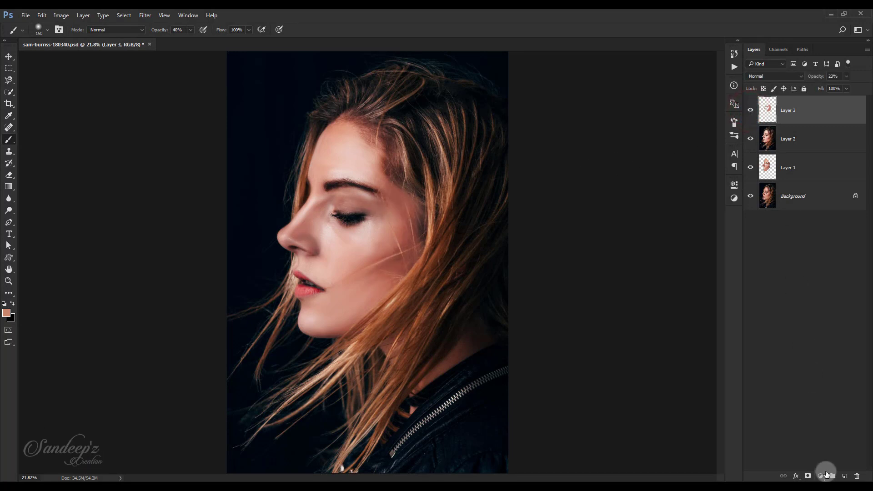
Step: Add a Selective Color adjustment layer and move it below Layer 3
click(821, 475)
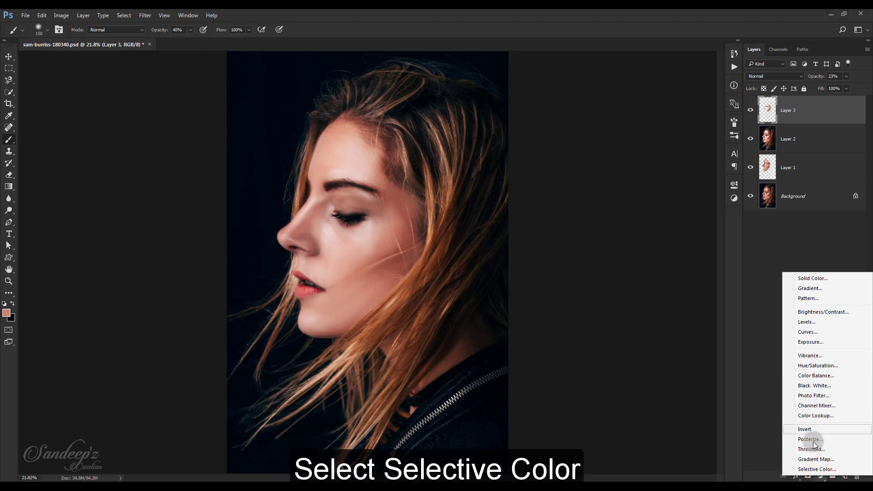
click(812, 469)
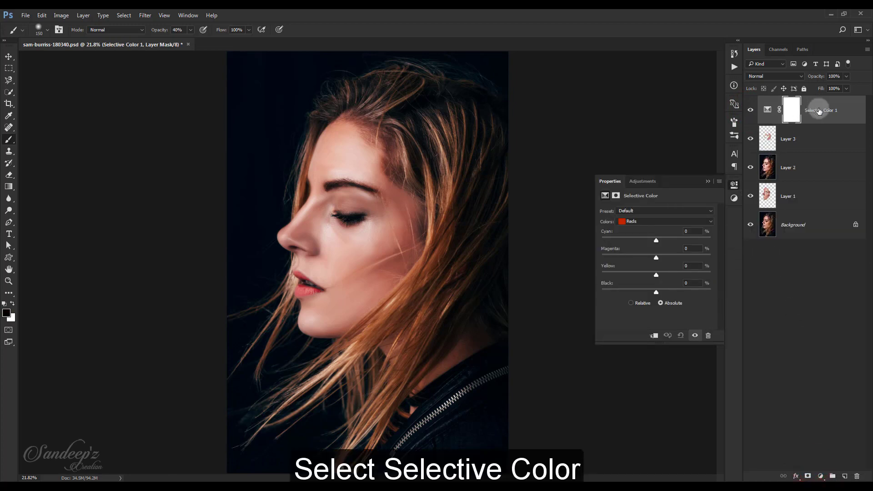
drag(819, 111, 818, 150)
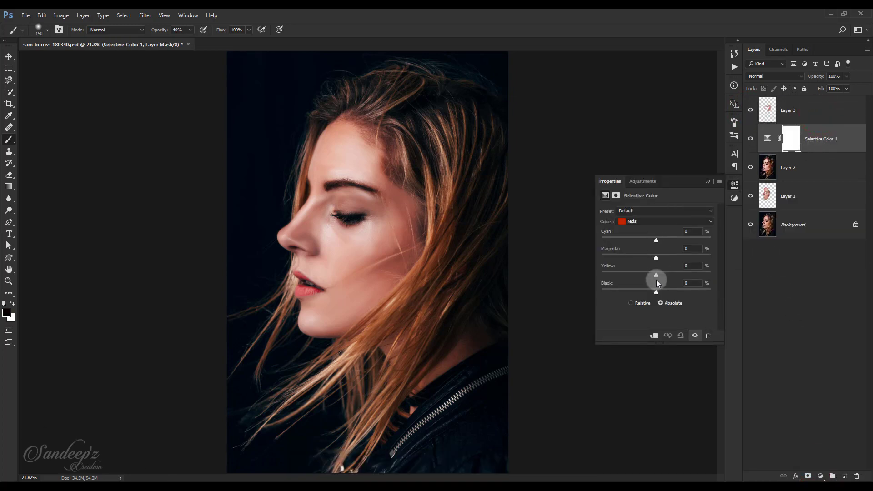
Step: Set Selective Color Reds to Cyan -3, Magenta 0 and Yellow -7
drag(655, 292, 660, 292)
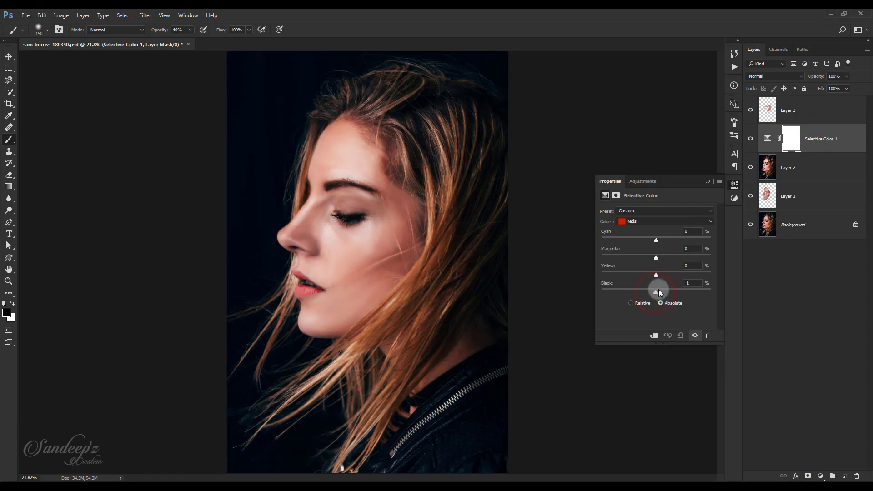
click(689, 282)
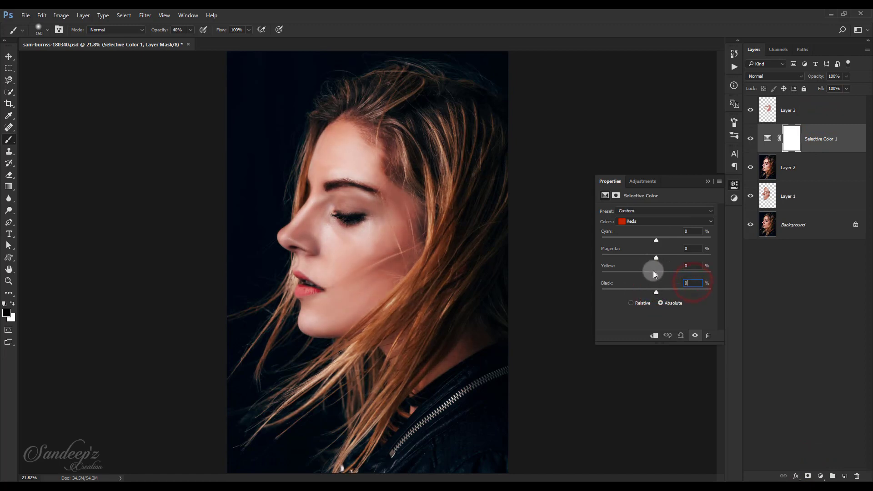
drag(654, 272, 648, 274)
mouse_move(656, 258)
mouse_down()
mouse_move(641, 258)
mouse_move(662, 241)
mouse_up()
click(689, 248)
text(0)
drag(653, 241, 654, 241)
drag(651, 275, 653, 273)
Step: Compare the effect, clip Selective Color 1 to Layer 2, then select Layer 3
click(707, 181)
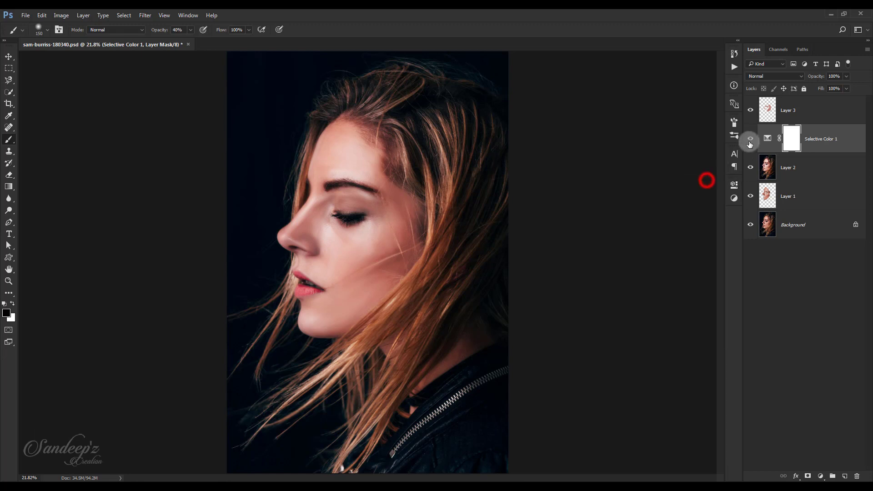
click(750, 139)
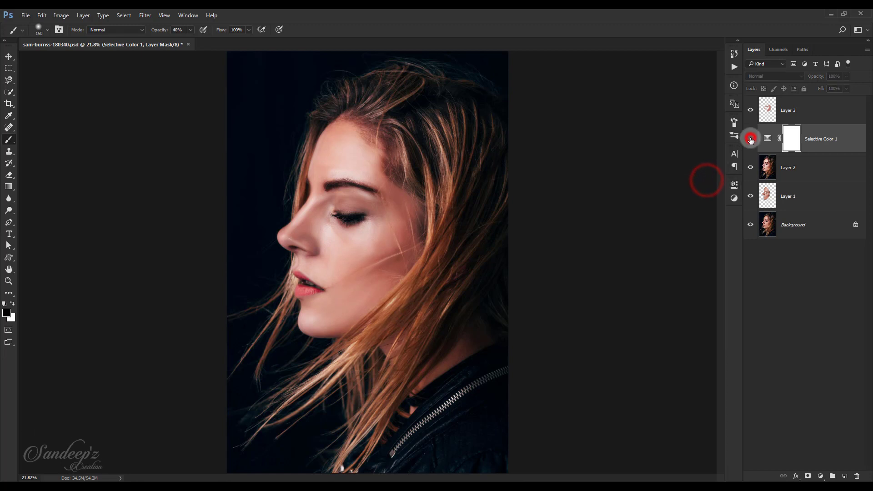
alt+click(830, 153)
alt+click(830, 151)
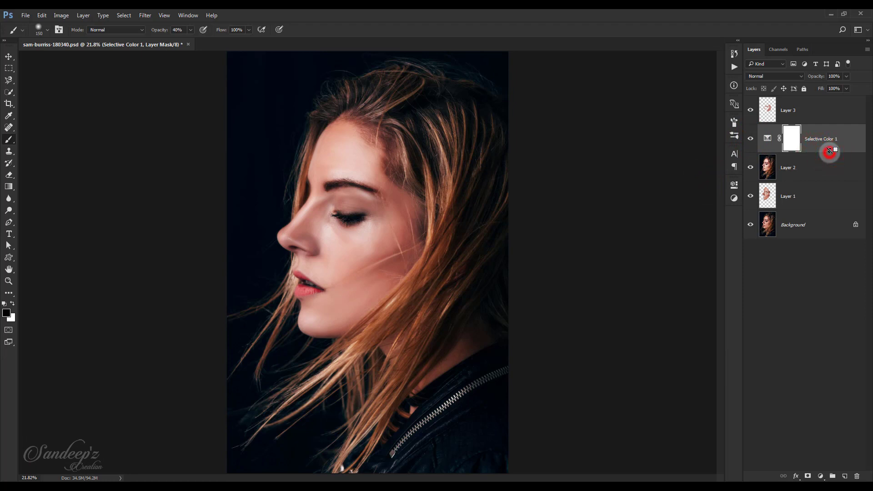
alt+click(829, 151)
alt+click(830, 152)
alt+click(830, 151)
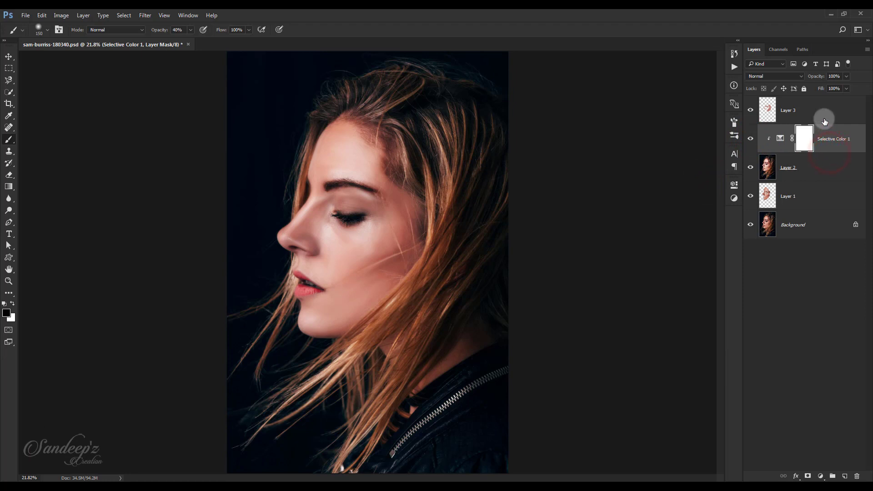
click(824, 120)
Step: Add an Exposure layer with offset +0.0057 and gamma 1.01, then select Layer 3
click(819, 477)
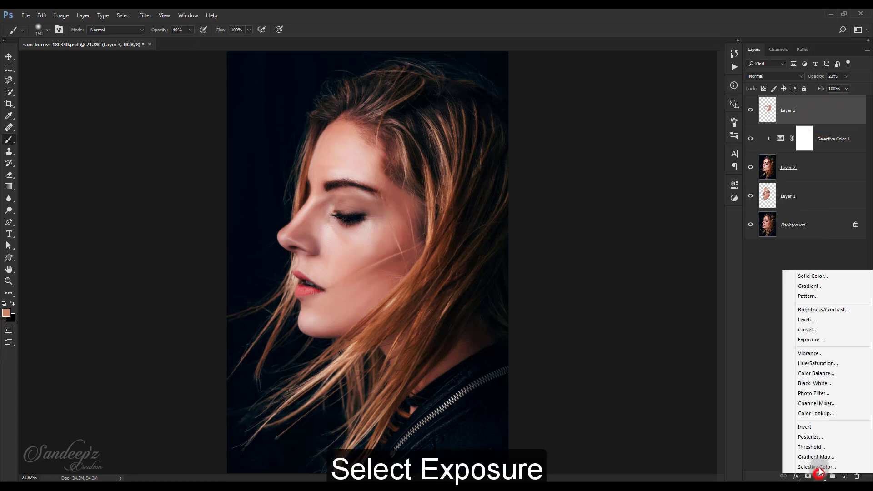
click(808, 339)
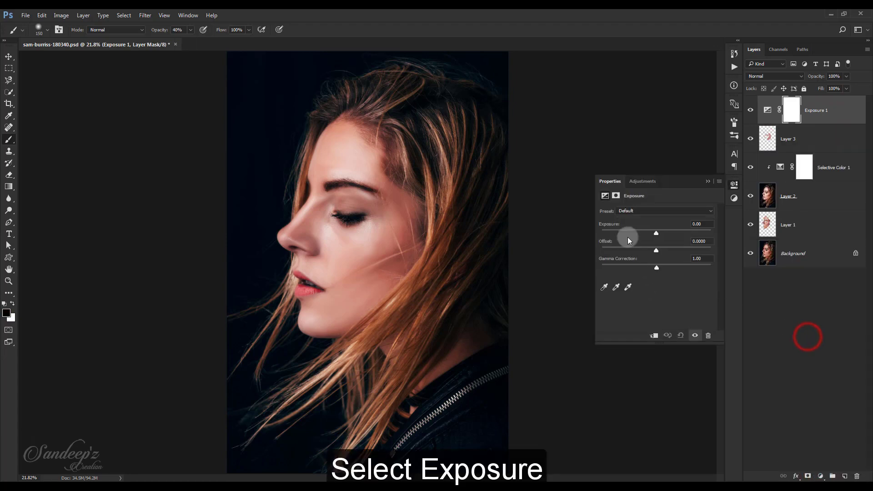
mouse_move(608, 245)
mouse_down()
mouse_move(631, 244)
mouse_move(614, 226)
mouse_up()
drag(613, 260, 610, 258)
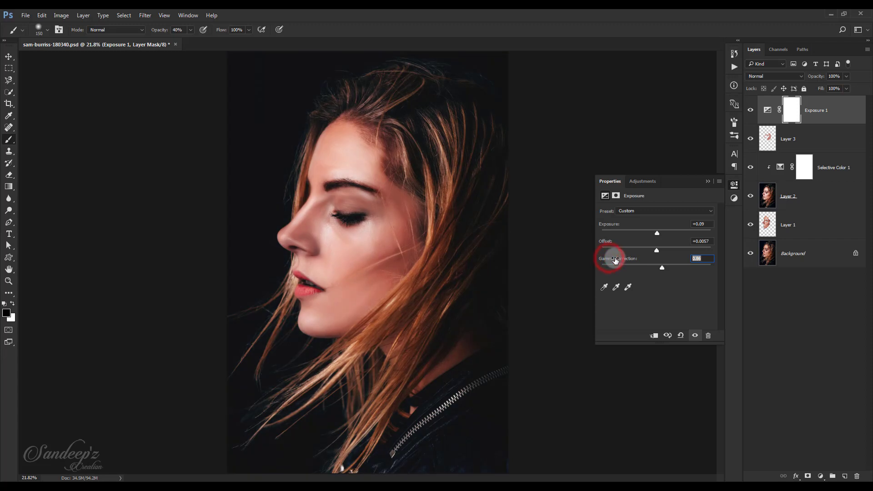
click(707, 182)
click(749, 110)
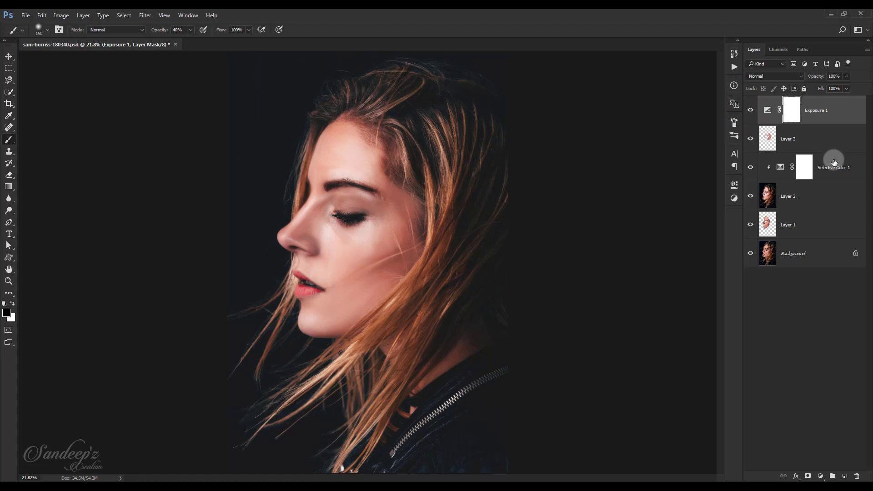
click(847, 143)
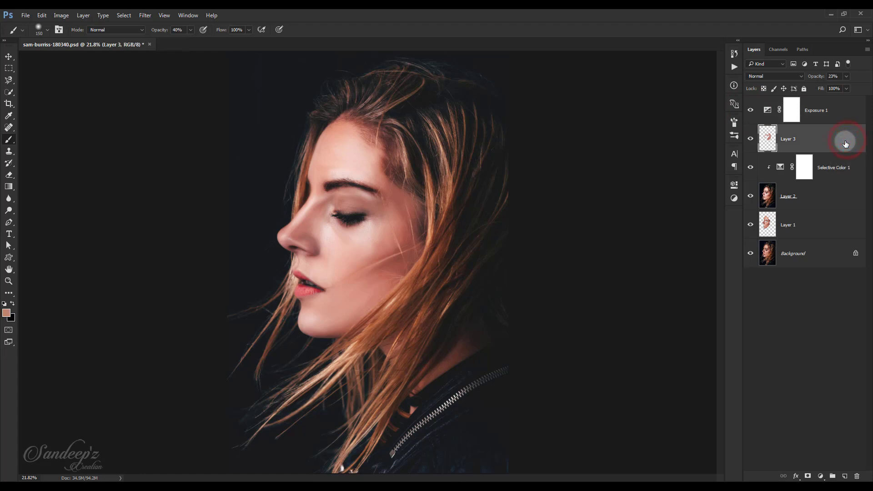
Step: Create an empty Layer 4 and zoom in on the lips
click(839, 476)
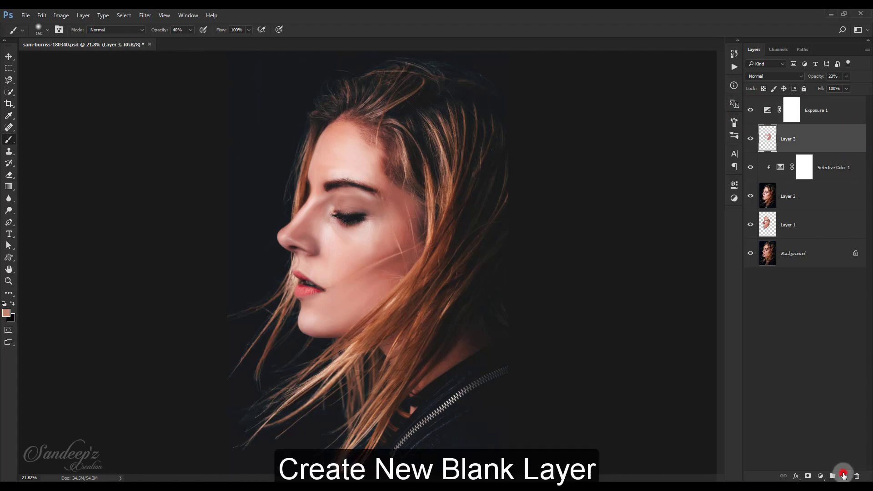
click(844, 475)
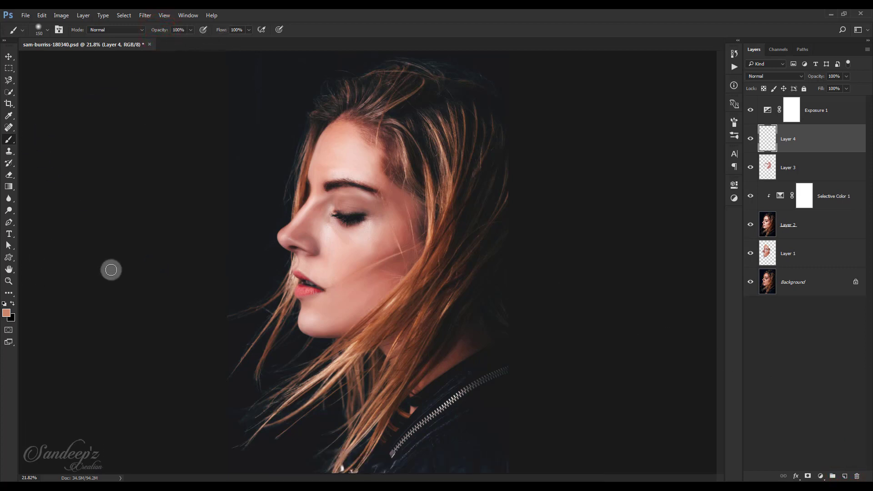
key(ctrl+plus)
key(ctrl+plus)
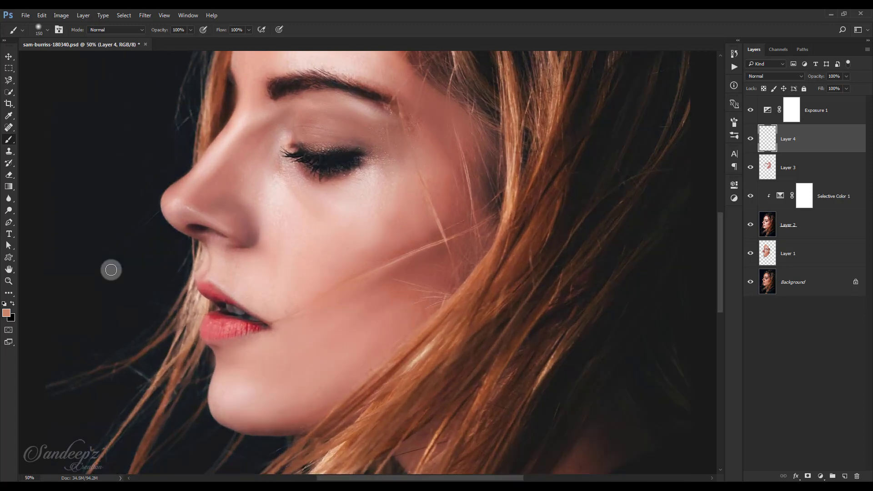
key(ctrl+plus)
key(ctrl+plus)
drag(229, 308, 273, 243)
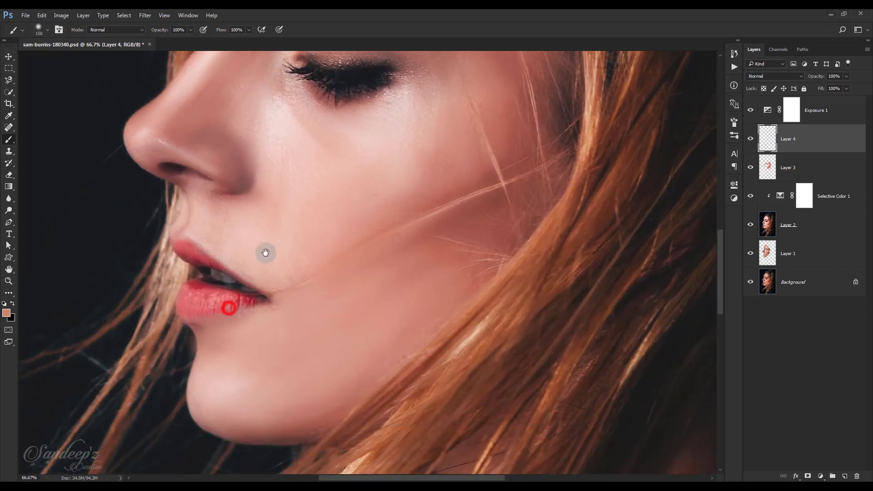
key(bracketleft)
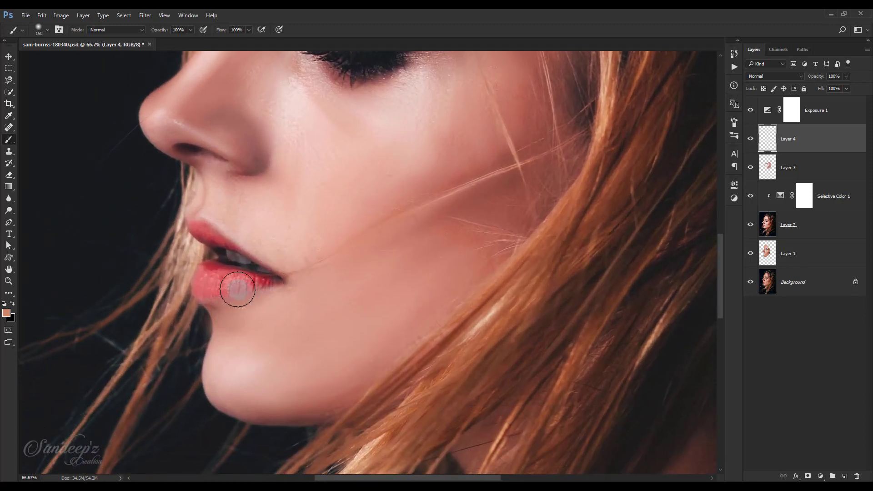
Step: Set the foreground colour to red ff0000 and paint over both lips
click(7, 314)
drag(615, 112, 656, 57)
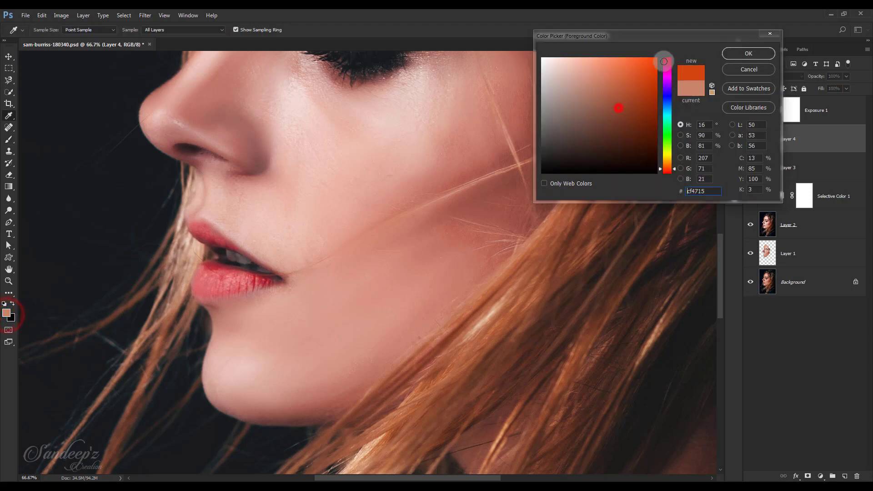
drag(669, 171, 669, 174)
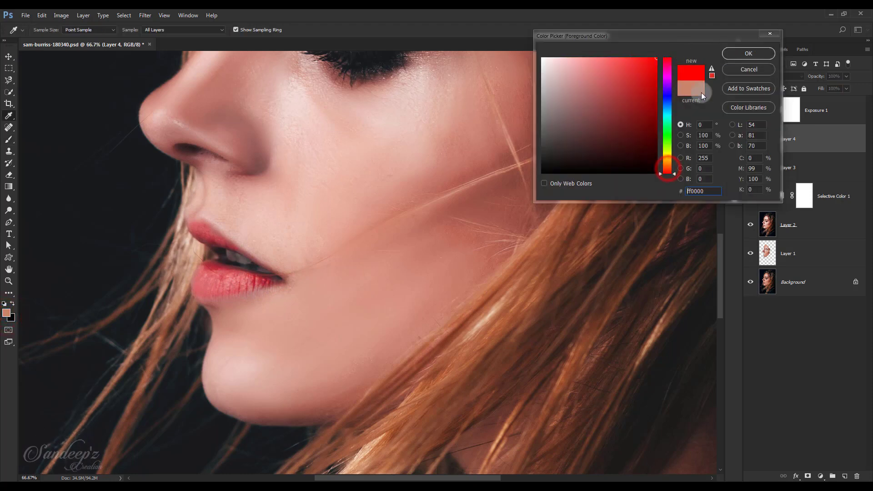
click(730, 54)
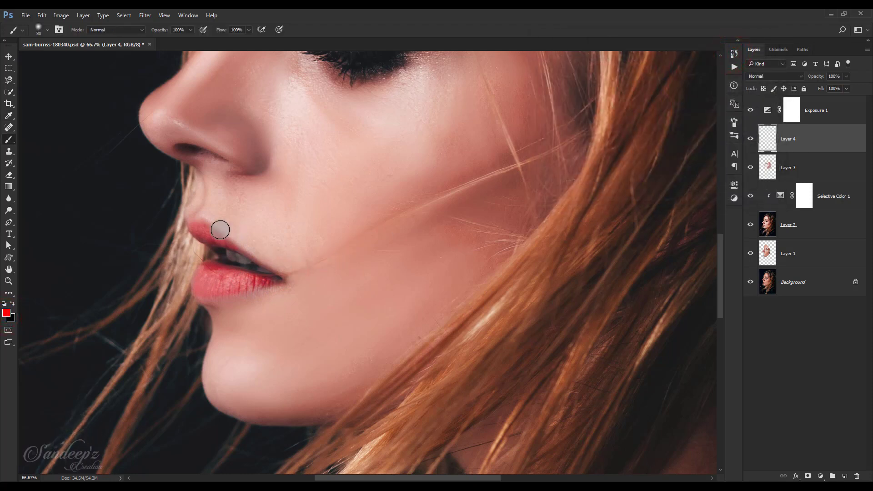
key(bracketleft)
key(bracketleft)
key(bracketleft)
mouse_move(192, 225)
mouse_down()
mouse_move(219, 248)
mouse_move(237, 249)
mouse_move(200, 293)
mouse_move(249, 288)
mouse_up()
key(bracketright)
key(bracketright)
key(bracketright)
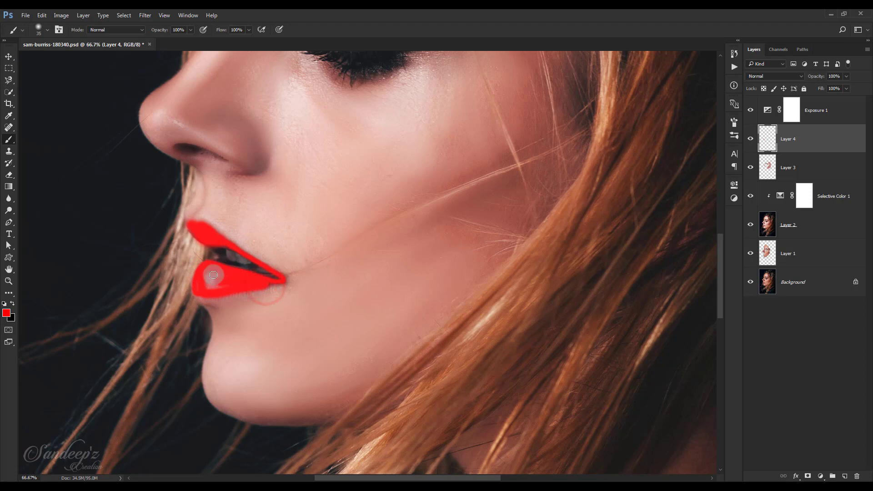
key(ctrl+0)
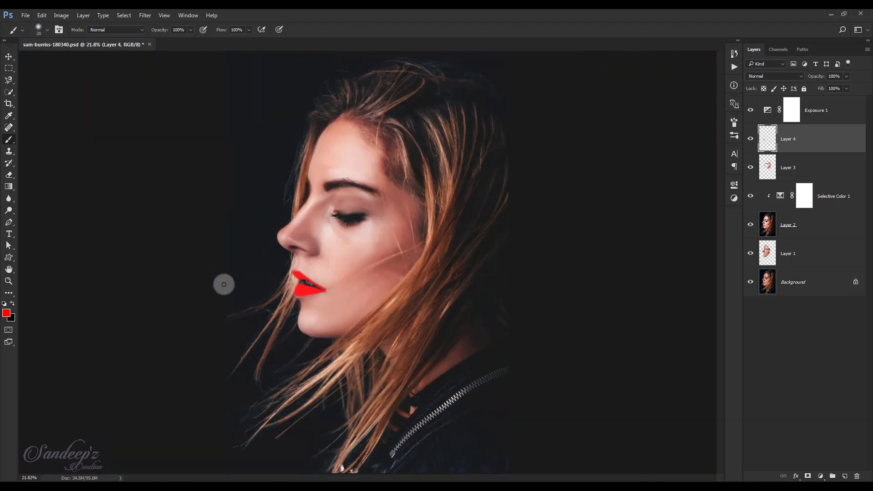
Step: Set Layer 4 to Multiply at 75% opacity and toggle it to compare
click(766, 75)
click(765, 100)
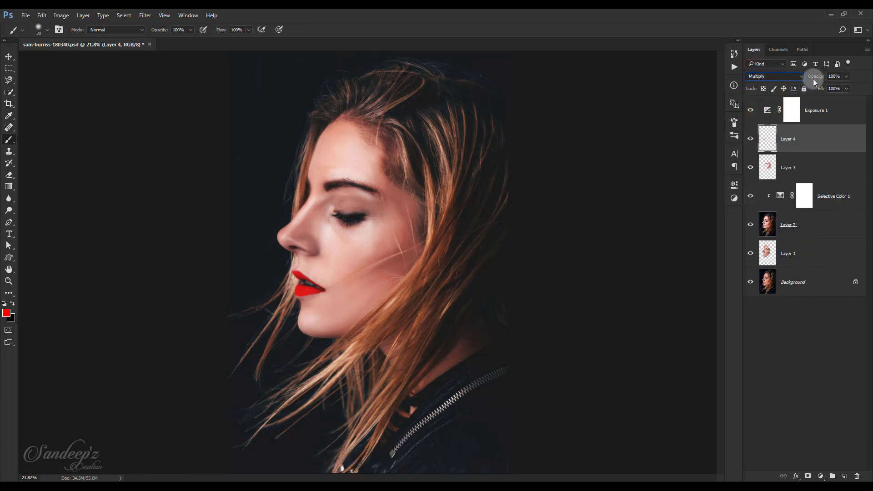
drag(809, 78, 802, 79)
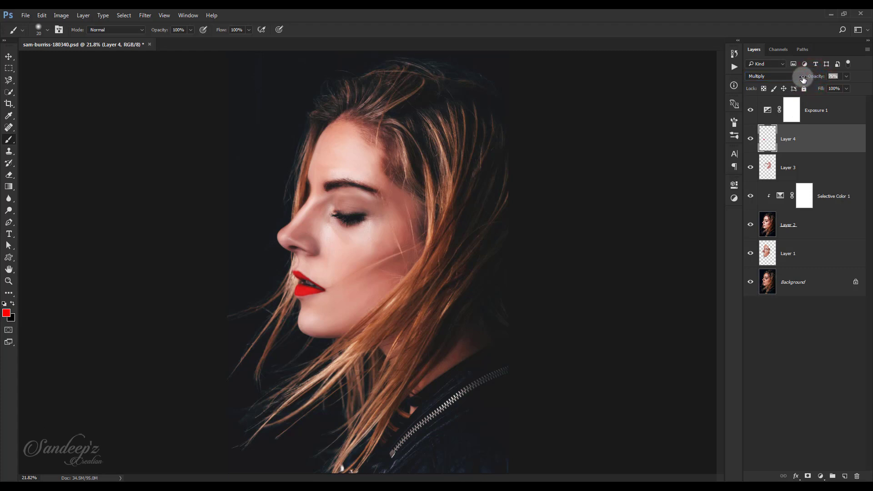
click(751, 139)
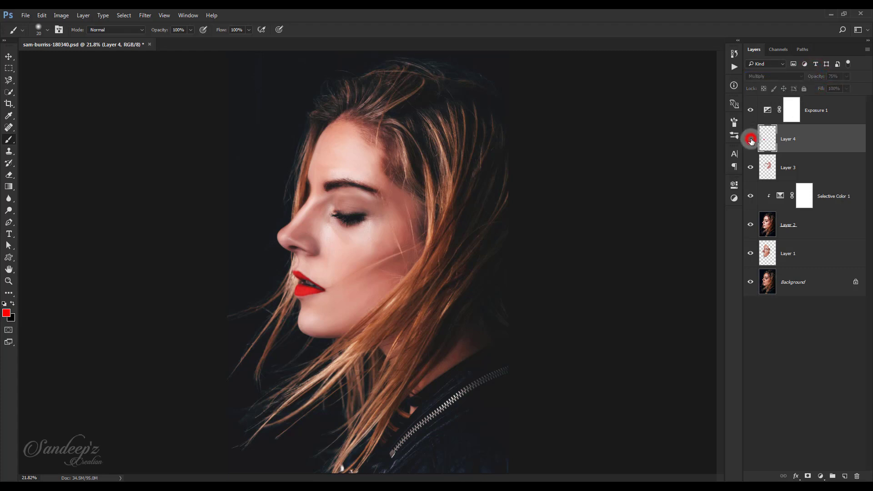
Step: Apply a Gaussian Blur with a 6-pixel radius to the lip layer
click(152, 19)
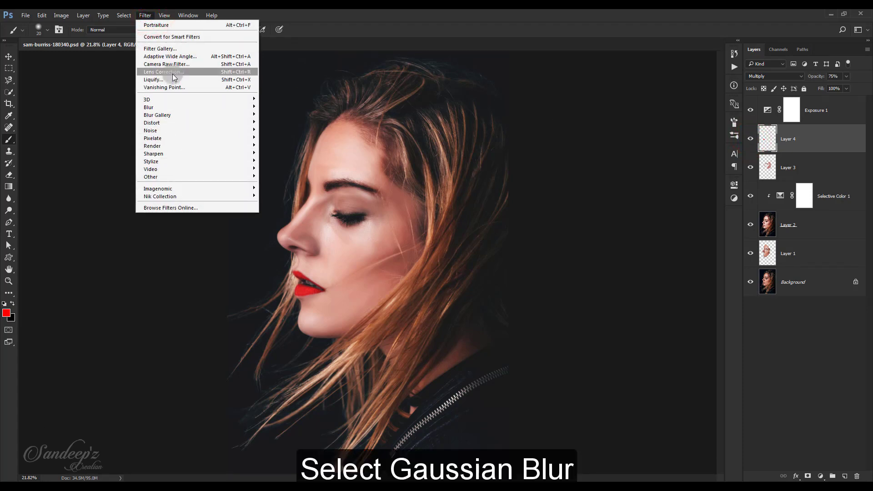
click(292, 138)
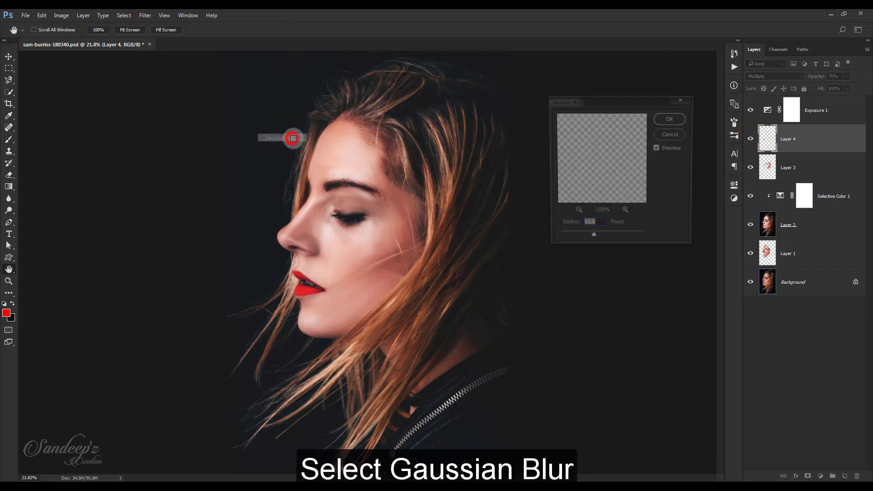
click(598, 227)
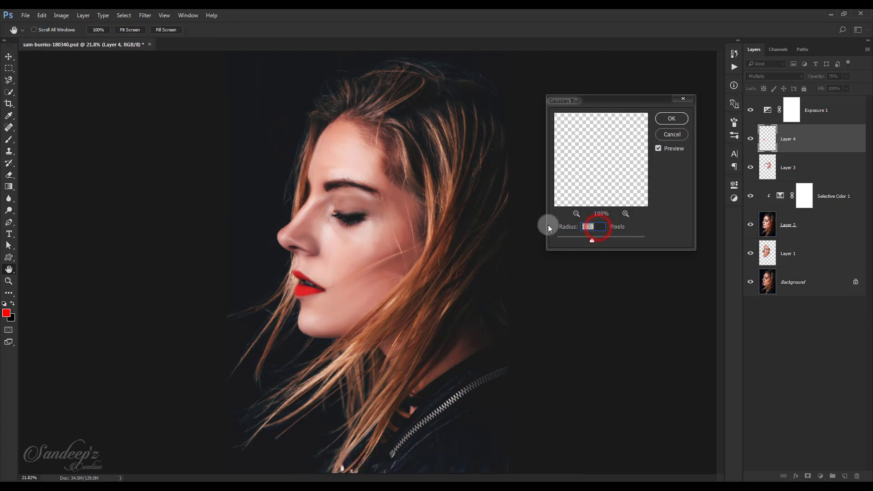
text(6)
click(671, 118)
key(b)
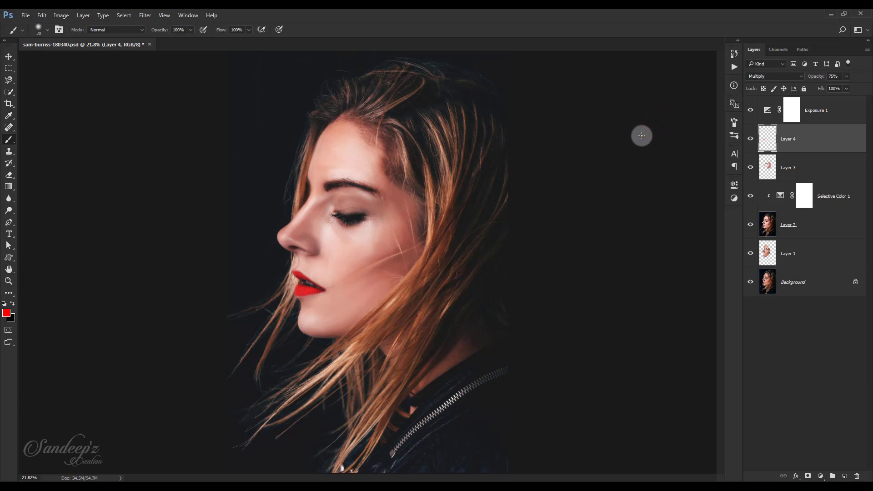
Step: Raise Layer 2's opacity to 70% and toggle it to compare
click(827, 226)
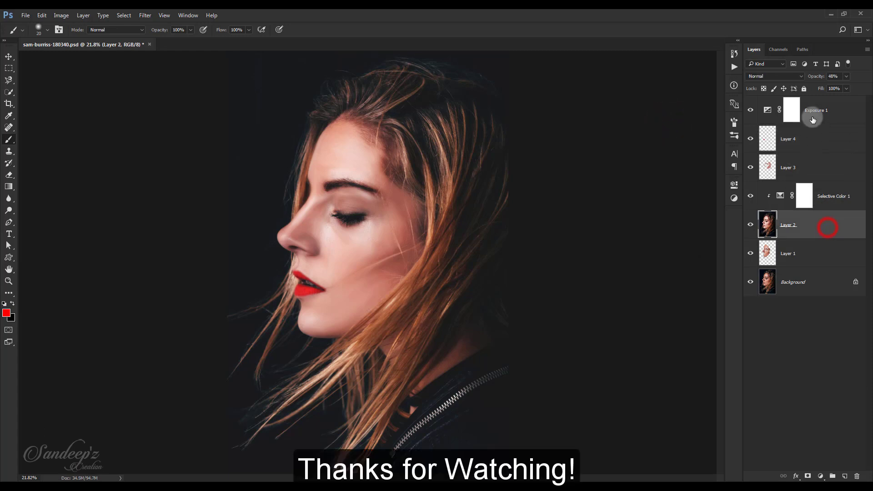
drag(819, 77, 827, 78)
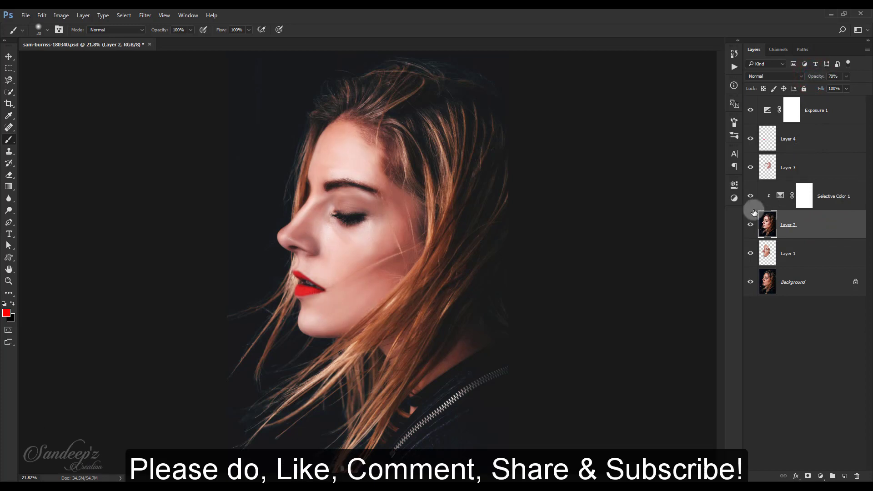
click(748, 226)
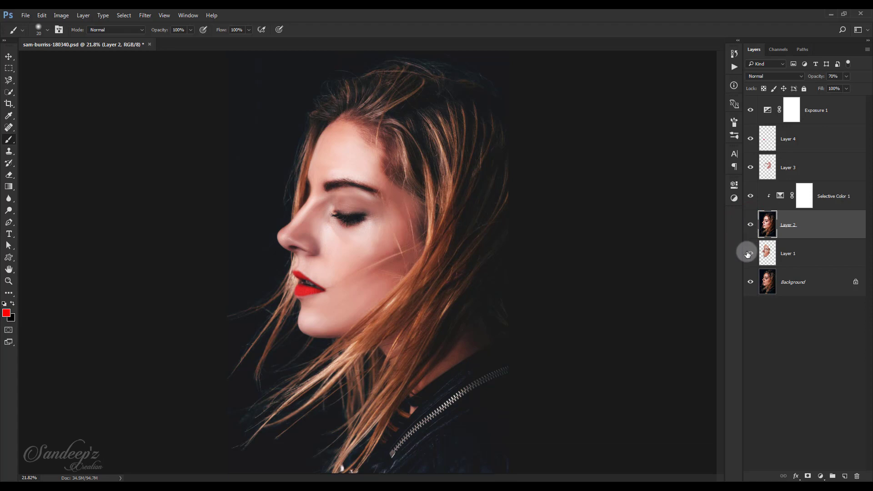
Step: Toggle between the original background photo and the edited portrait
alt+click(750, 282)
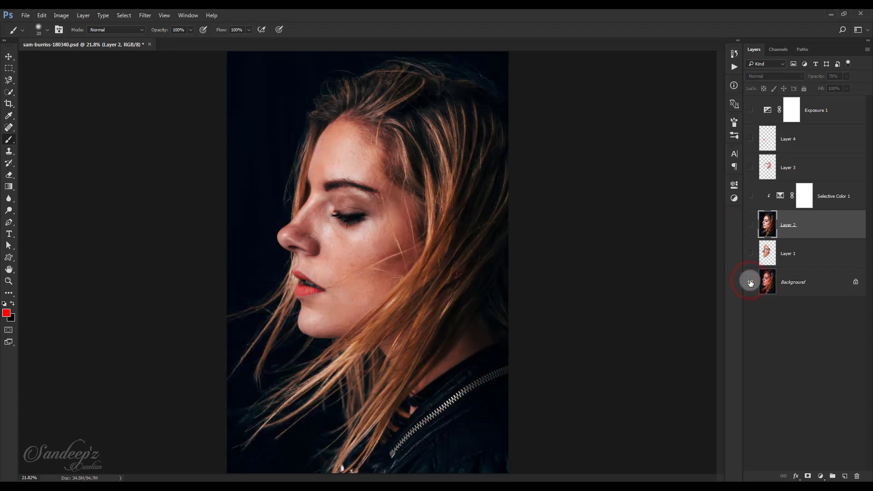
alt+click(750, 282)
alt+click(751, 282)
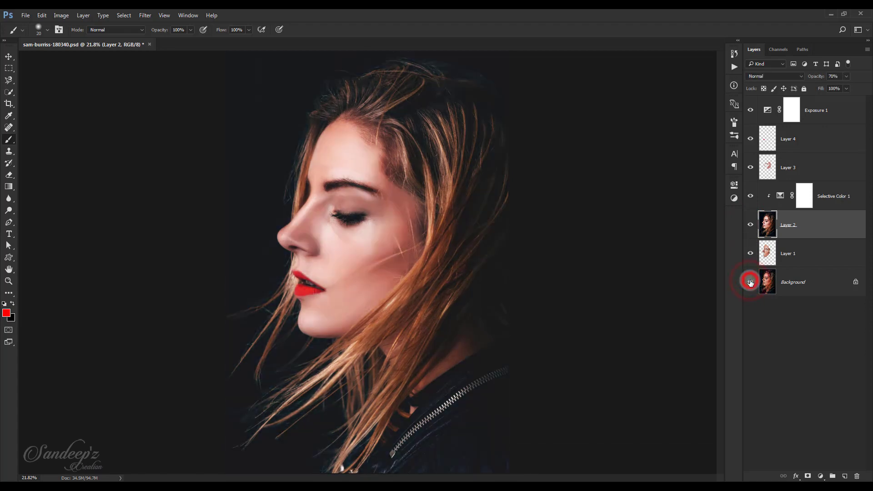
alt+click(750, 282)
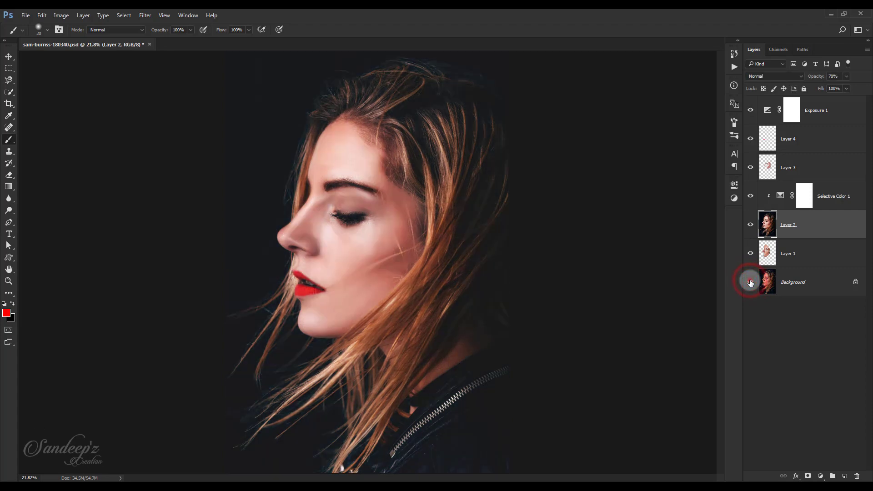
alt+click(750, 282)
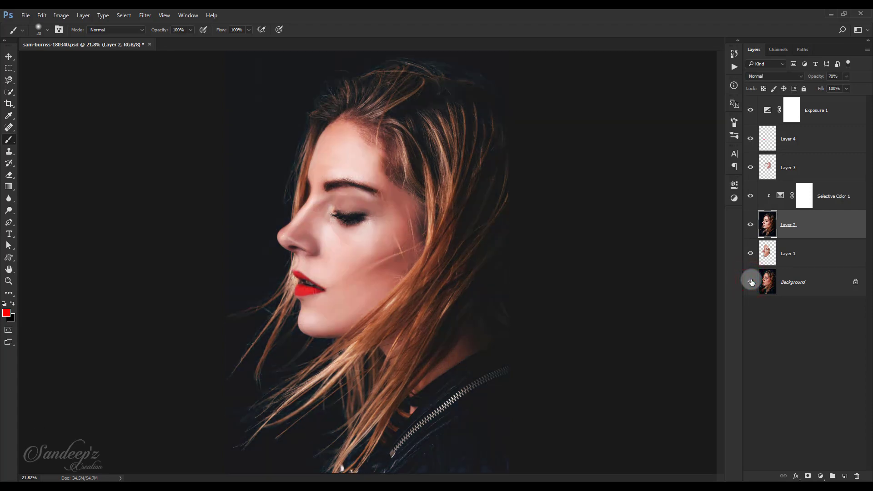